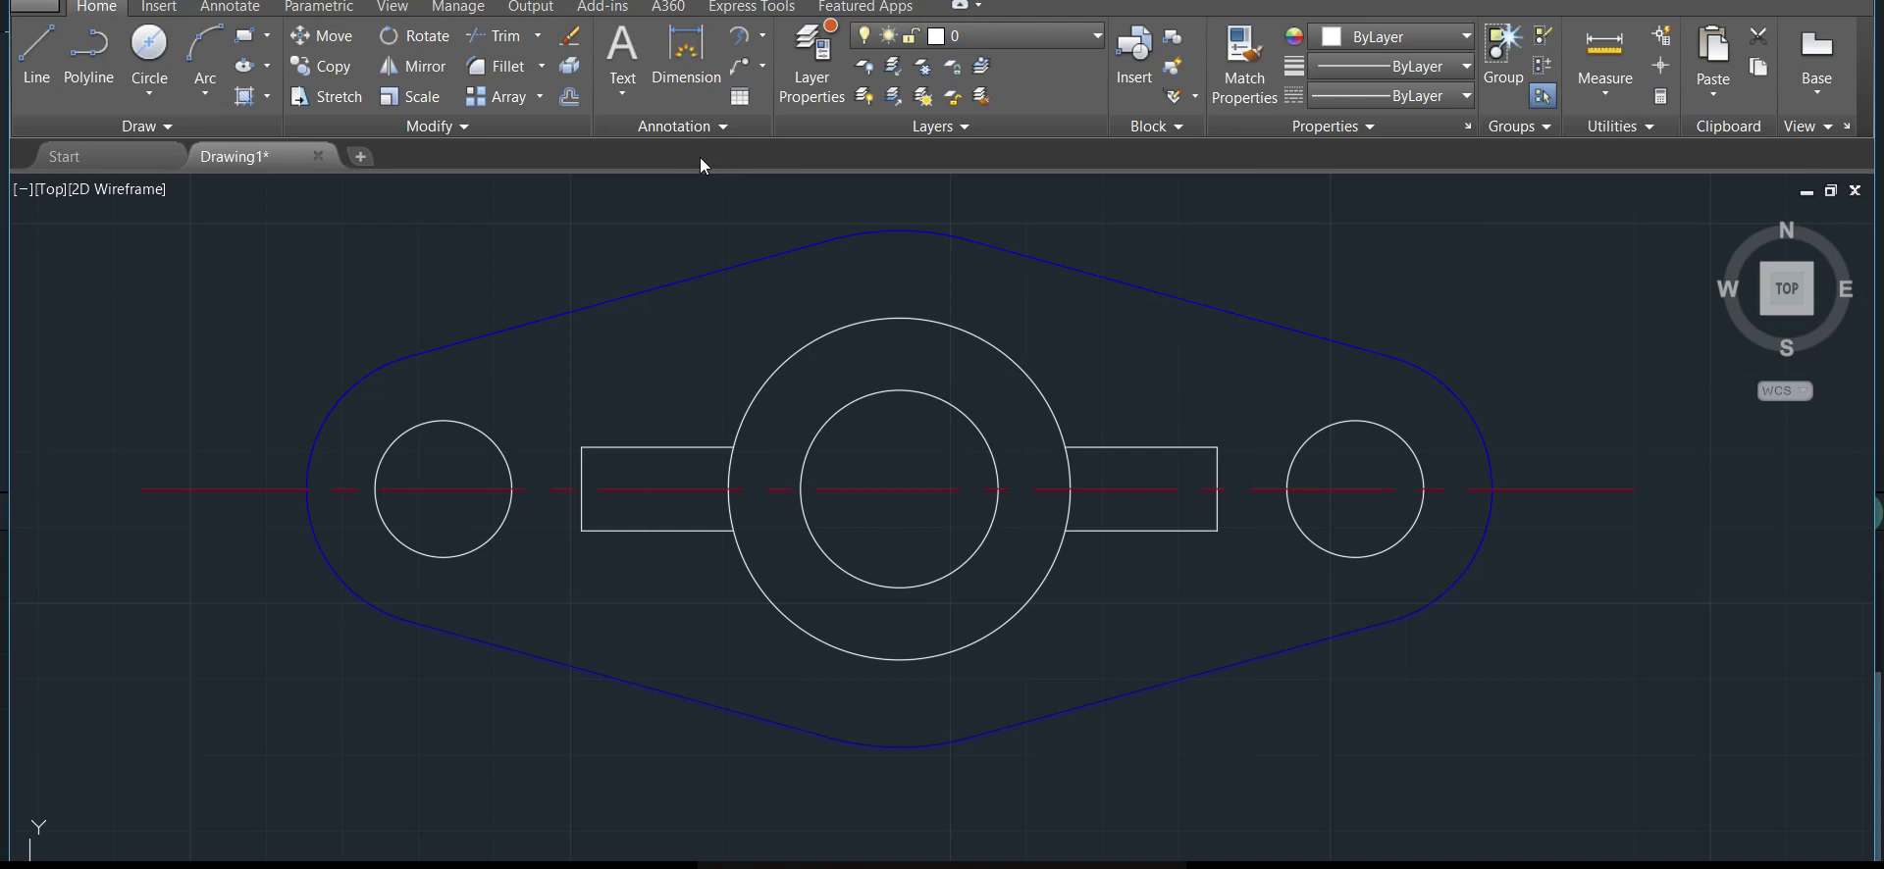
# Show the dimension types list, Linear through Jogged, from the Annotation panel
pyautogui.click(761, 46)
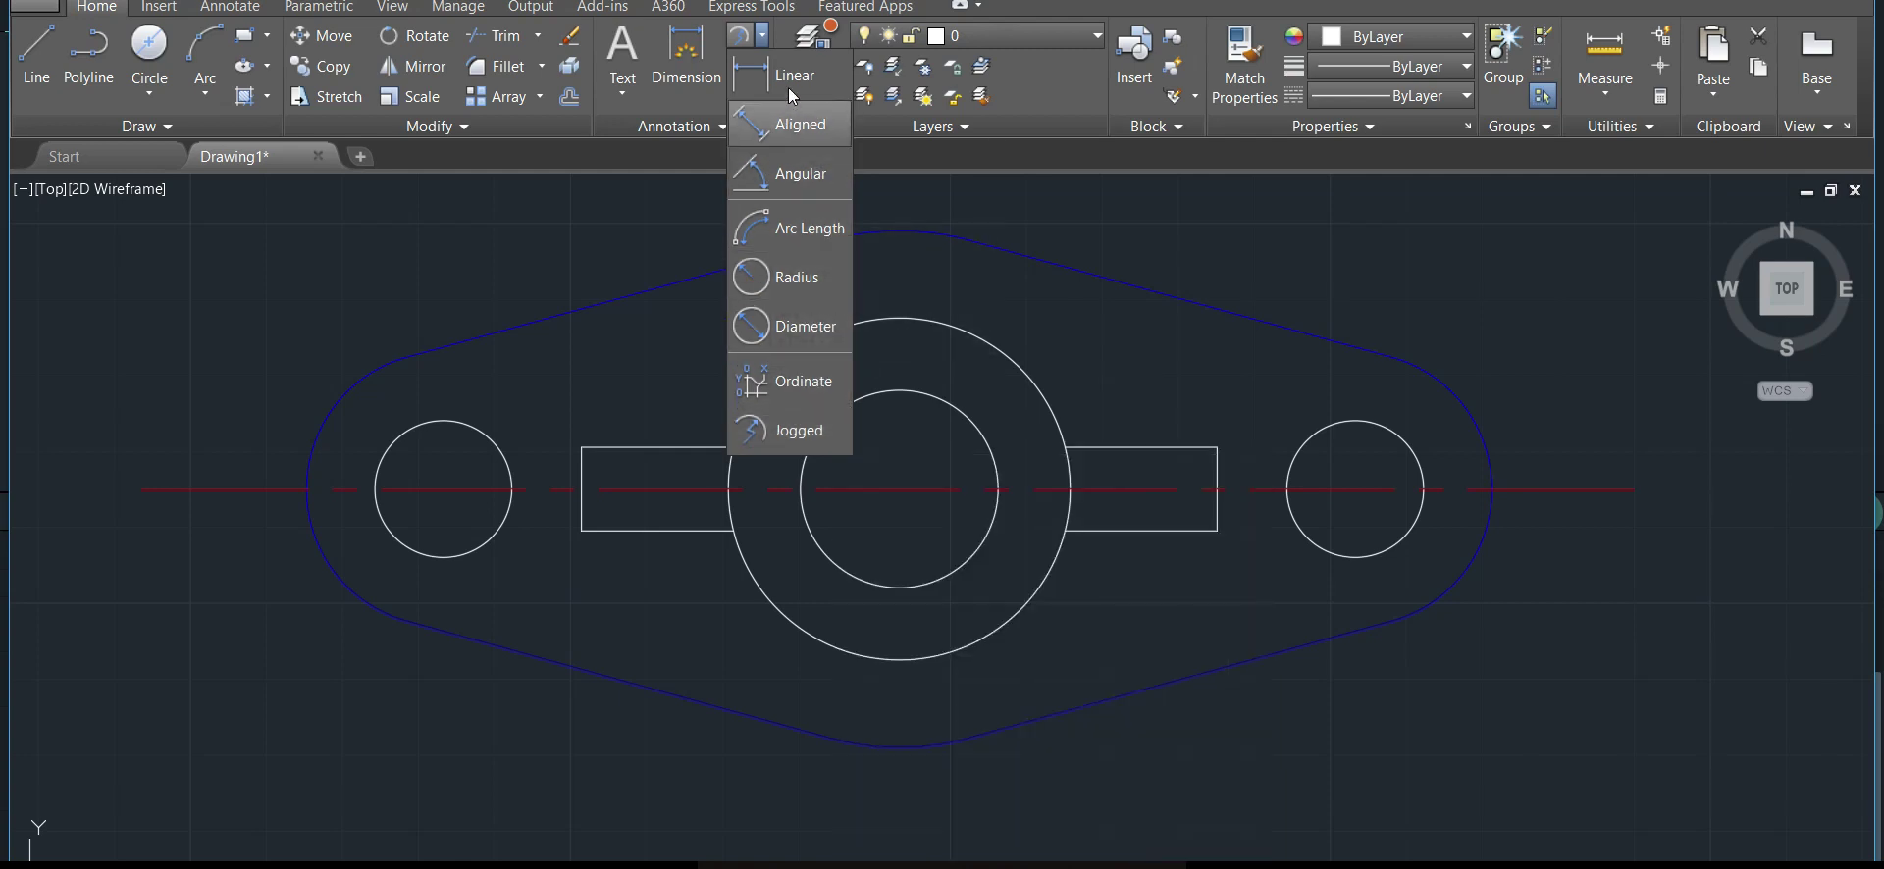
pyautogui.moveTo(793, 76)
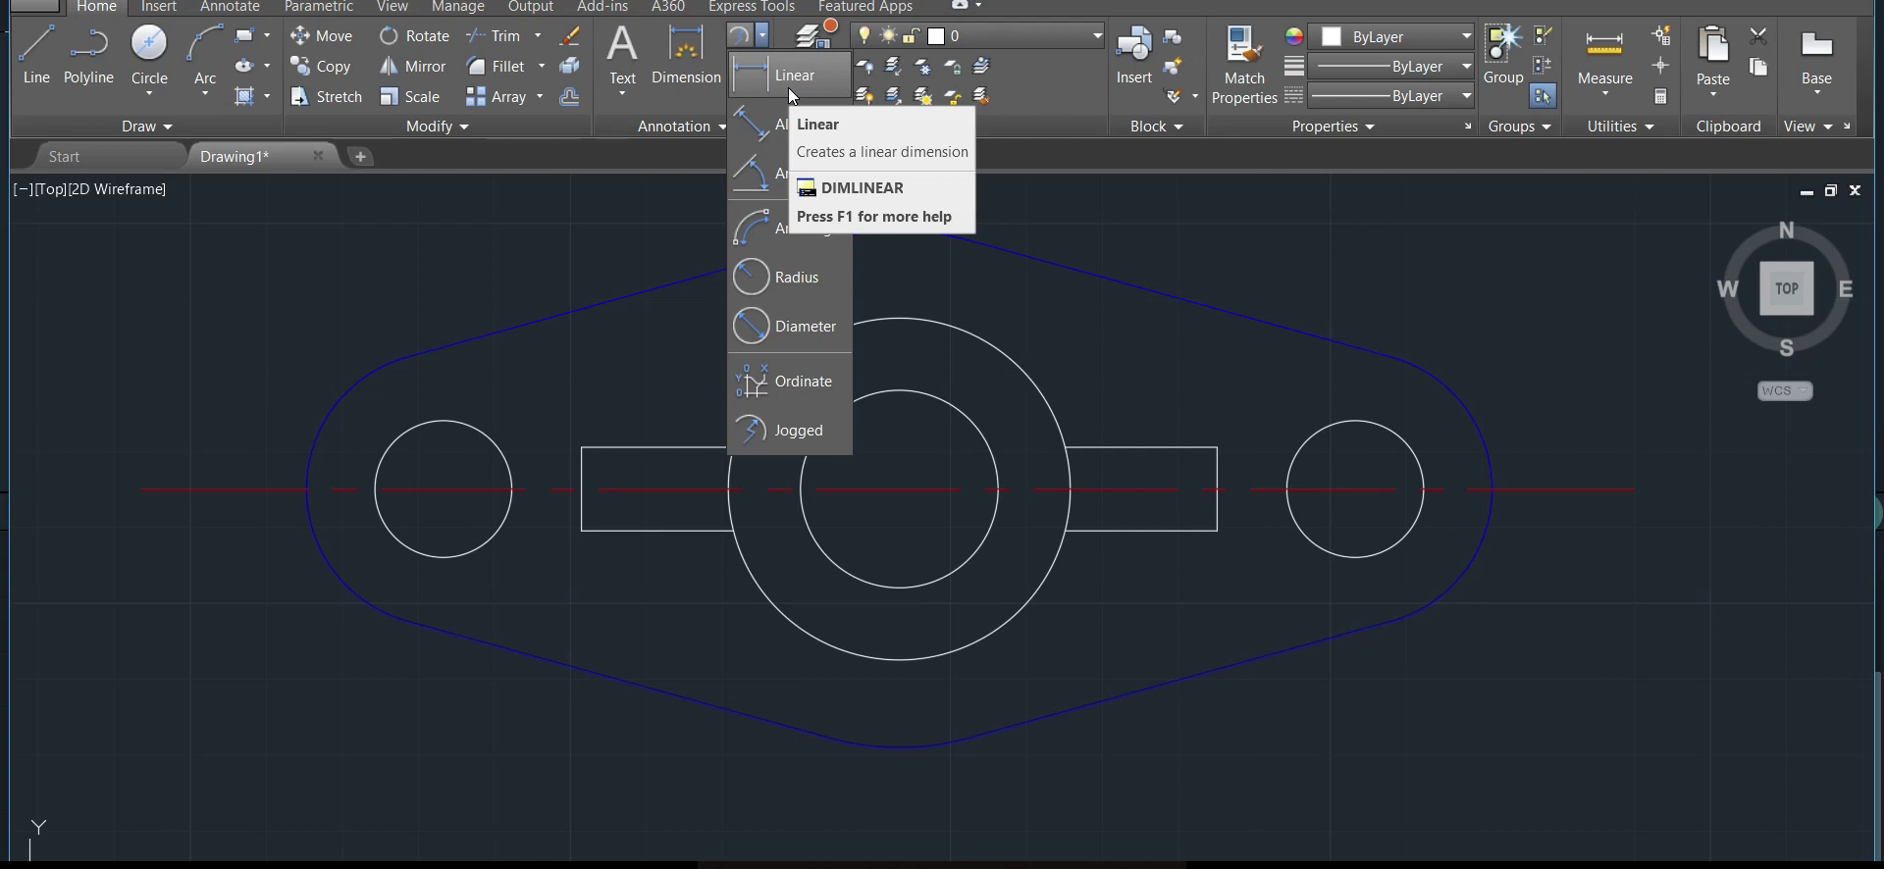
# Add a horizontal 100 linear dimension below the rectangle's bottom edge
pyautogui.click(793, 96)
pyautogui.moveTo(237, 308)
pyautogui.mouseDown(button='middle')
pyautogui.moveTo(282, 347)
pyautogui.moveTo(1282, 331)
pyautogui.mouseUp(button='middle')
pyautogui.moveTo(421, 504); pyautogui.dragTo(931, 448, button='middle')
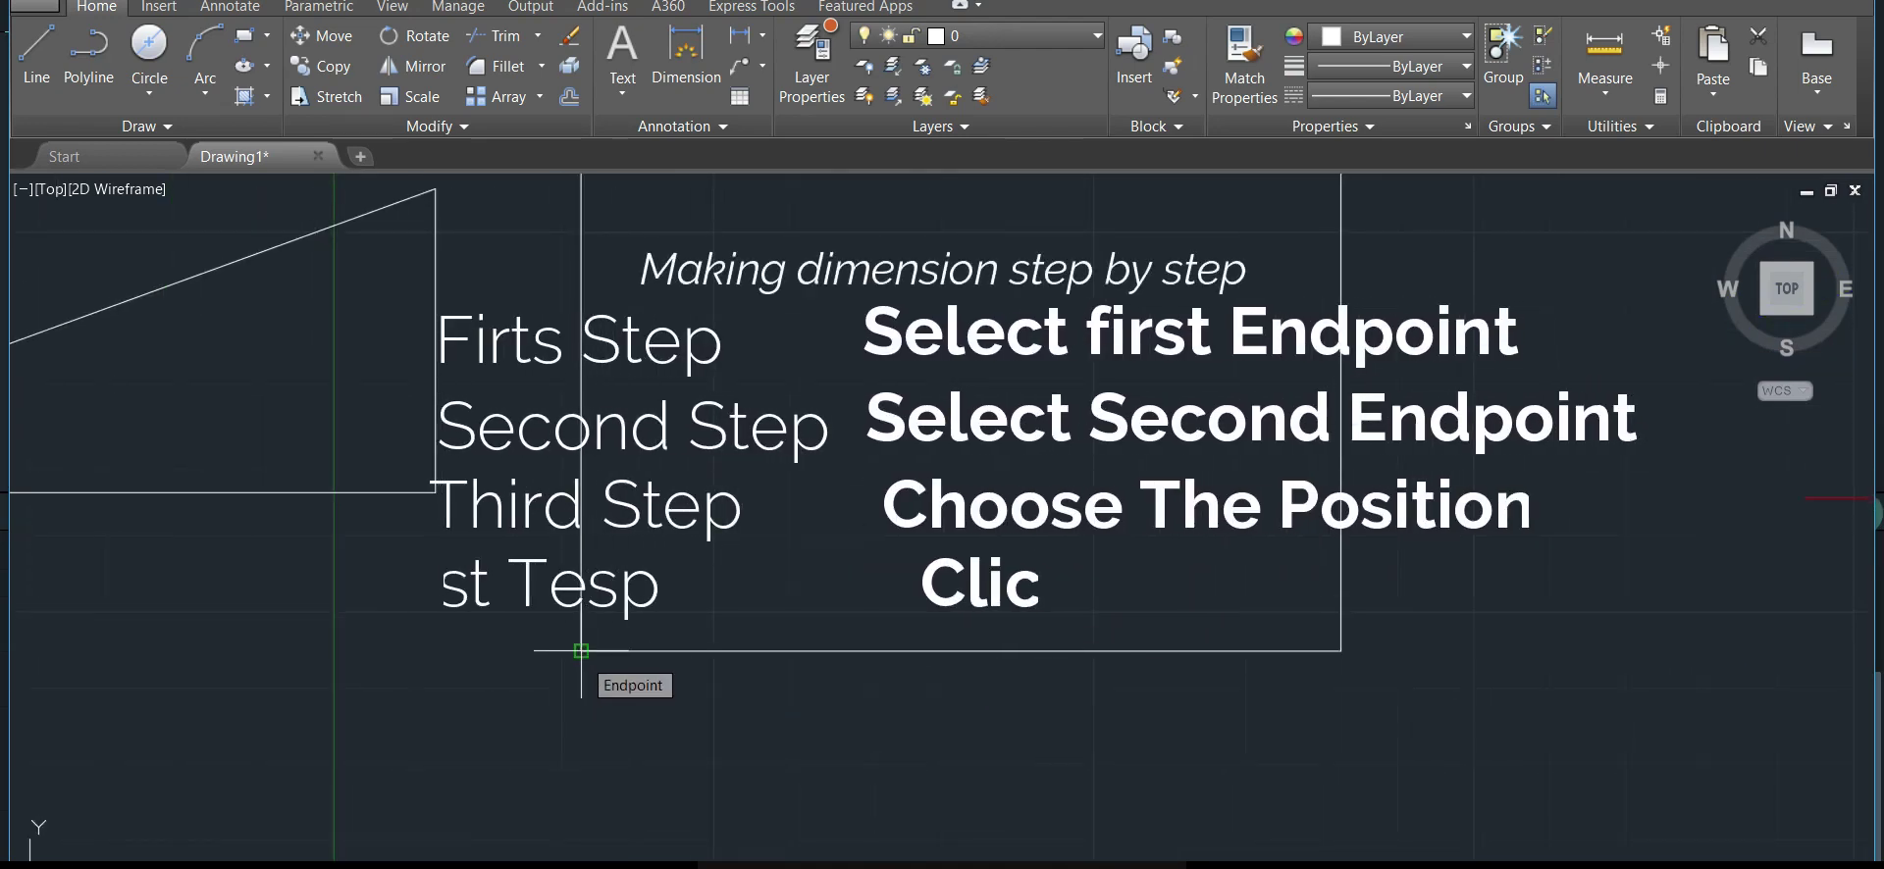
pyautogui.click(580, 650)
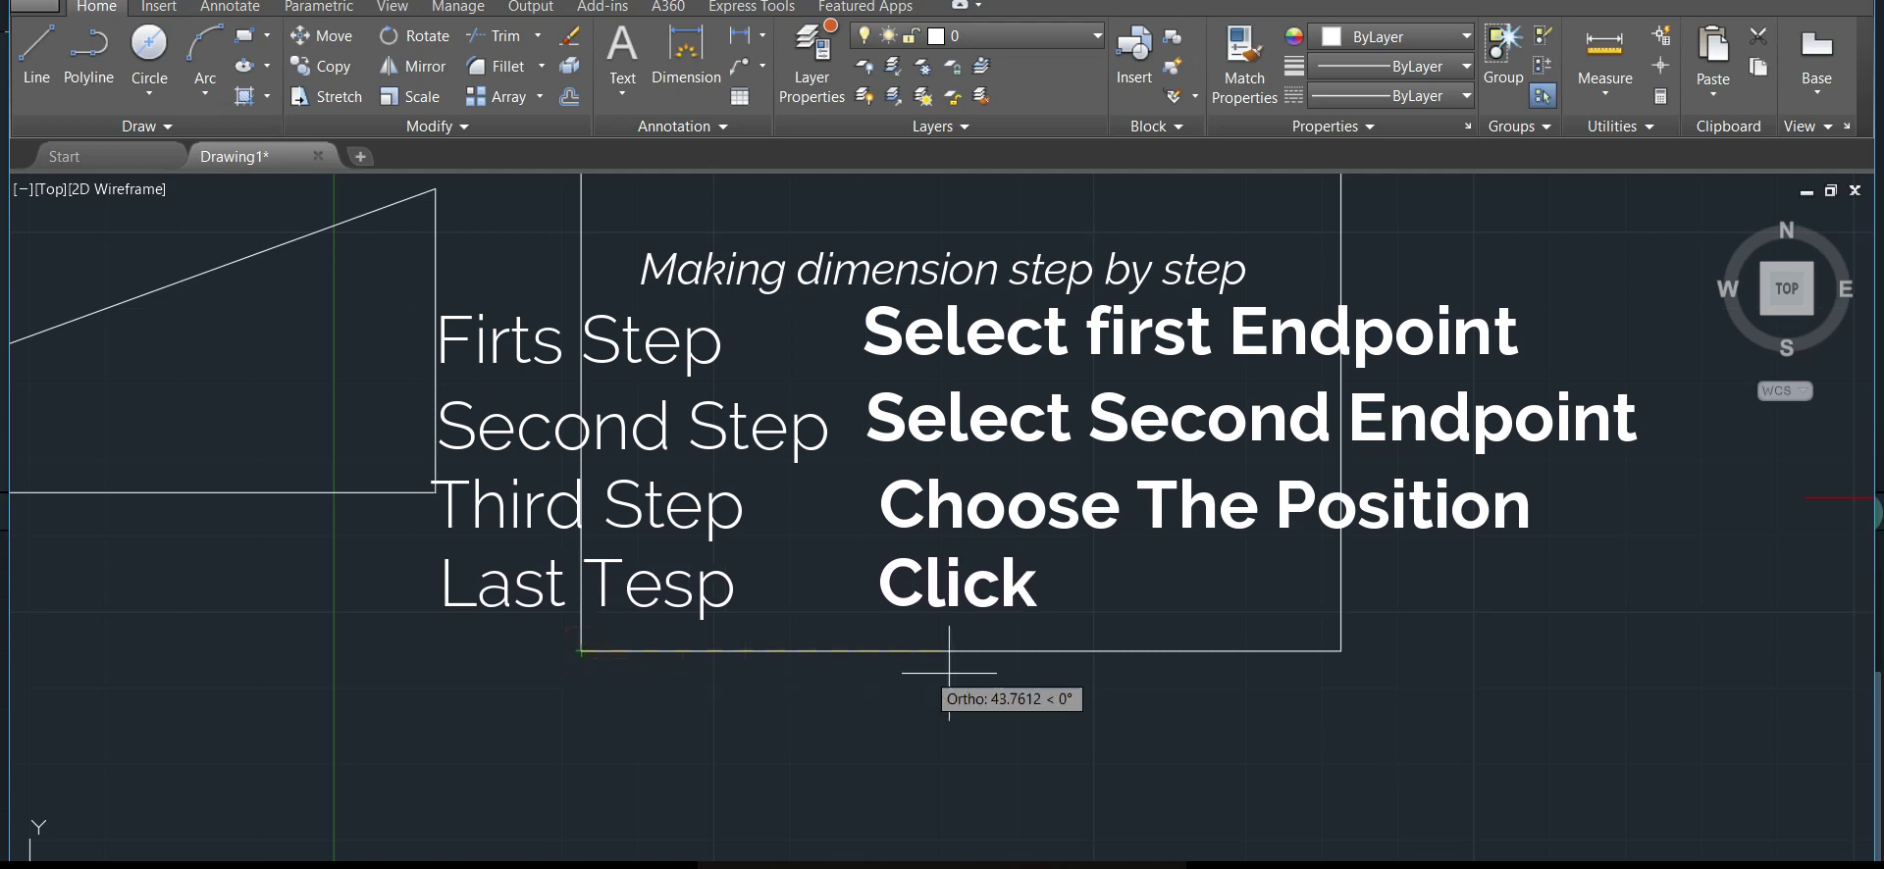
pyautogui.click(1340, 650)
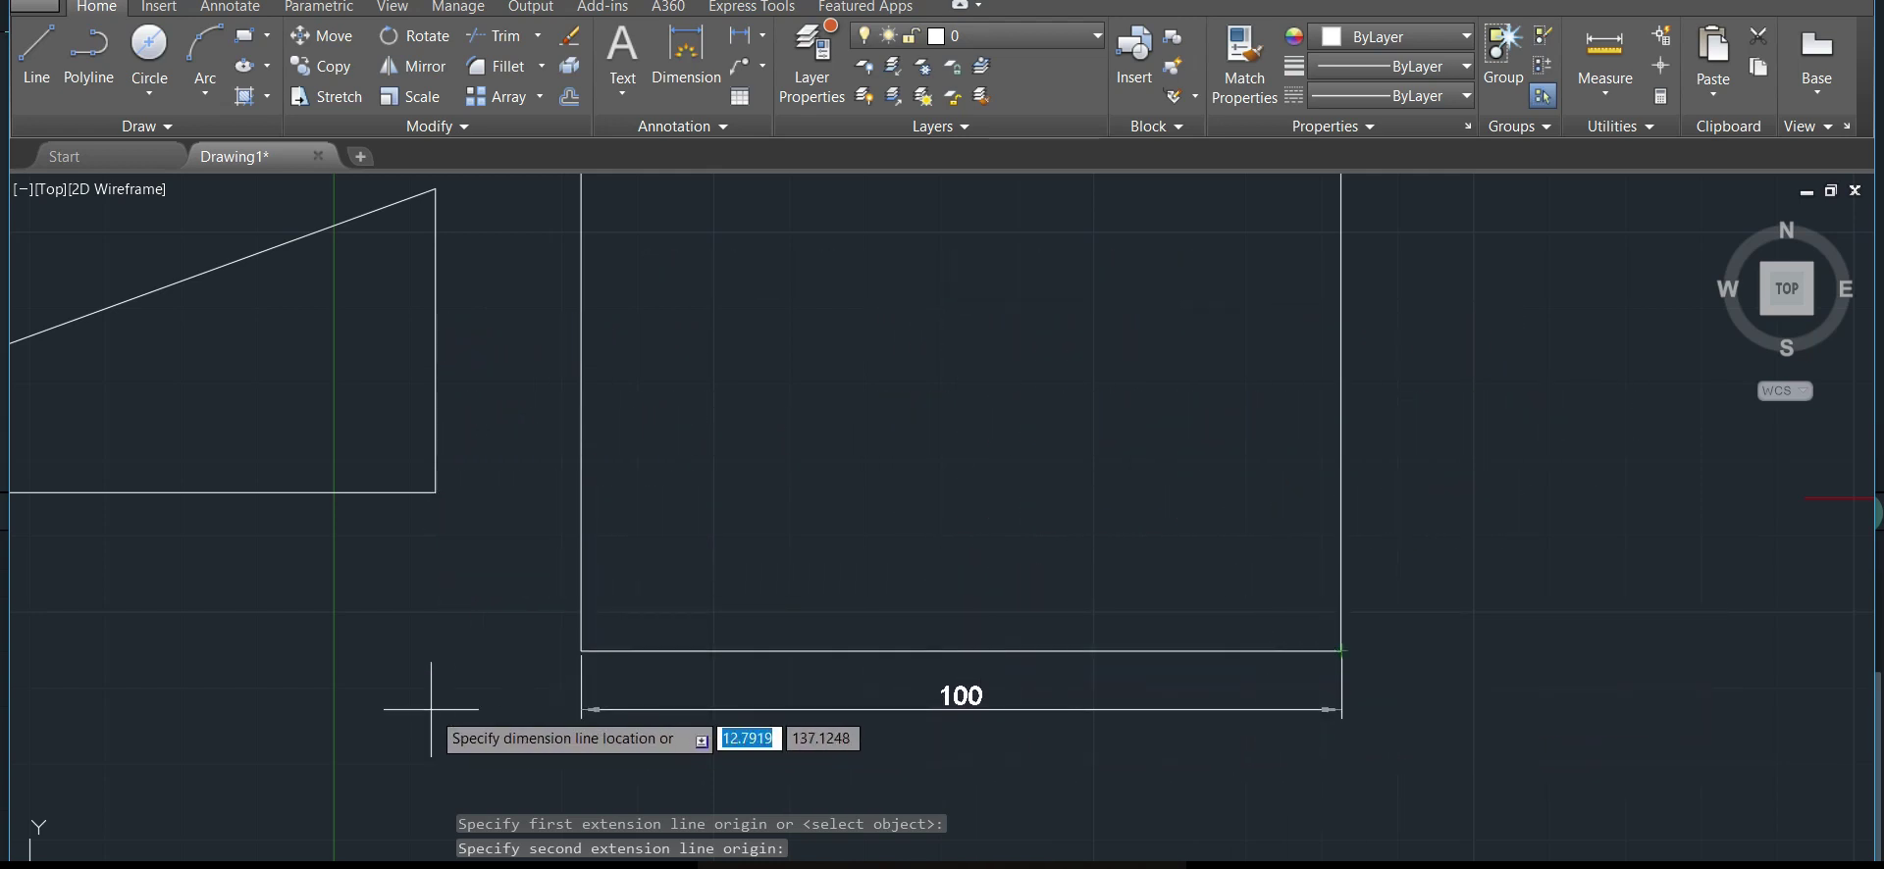
pyautogui.click(1084, 744)
# Add a vertical 80 linear dimension beside the rectangle's right side
pyautogui.moveTo(1490, 534)
pyautogui.mouseDown(button='middle')
pyautogui.moveTo(925, 584)
pyautogui.moveTo(883, 660)
pyautogui.moveTo(992, 715)
pyautogui.mouseUp(button='middle')
pyautogui.click(736, 38)
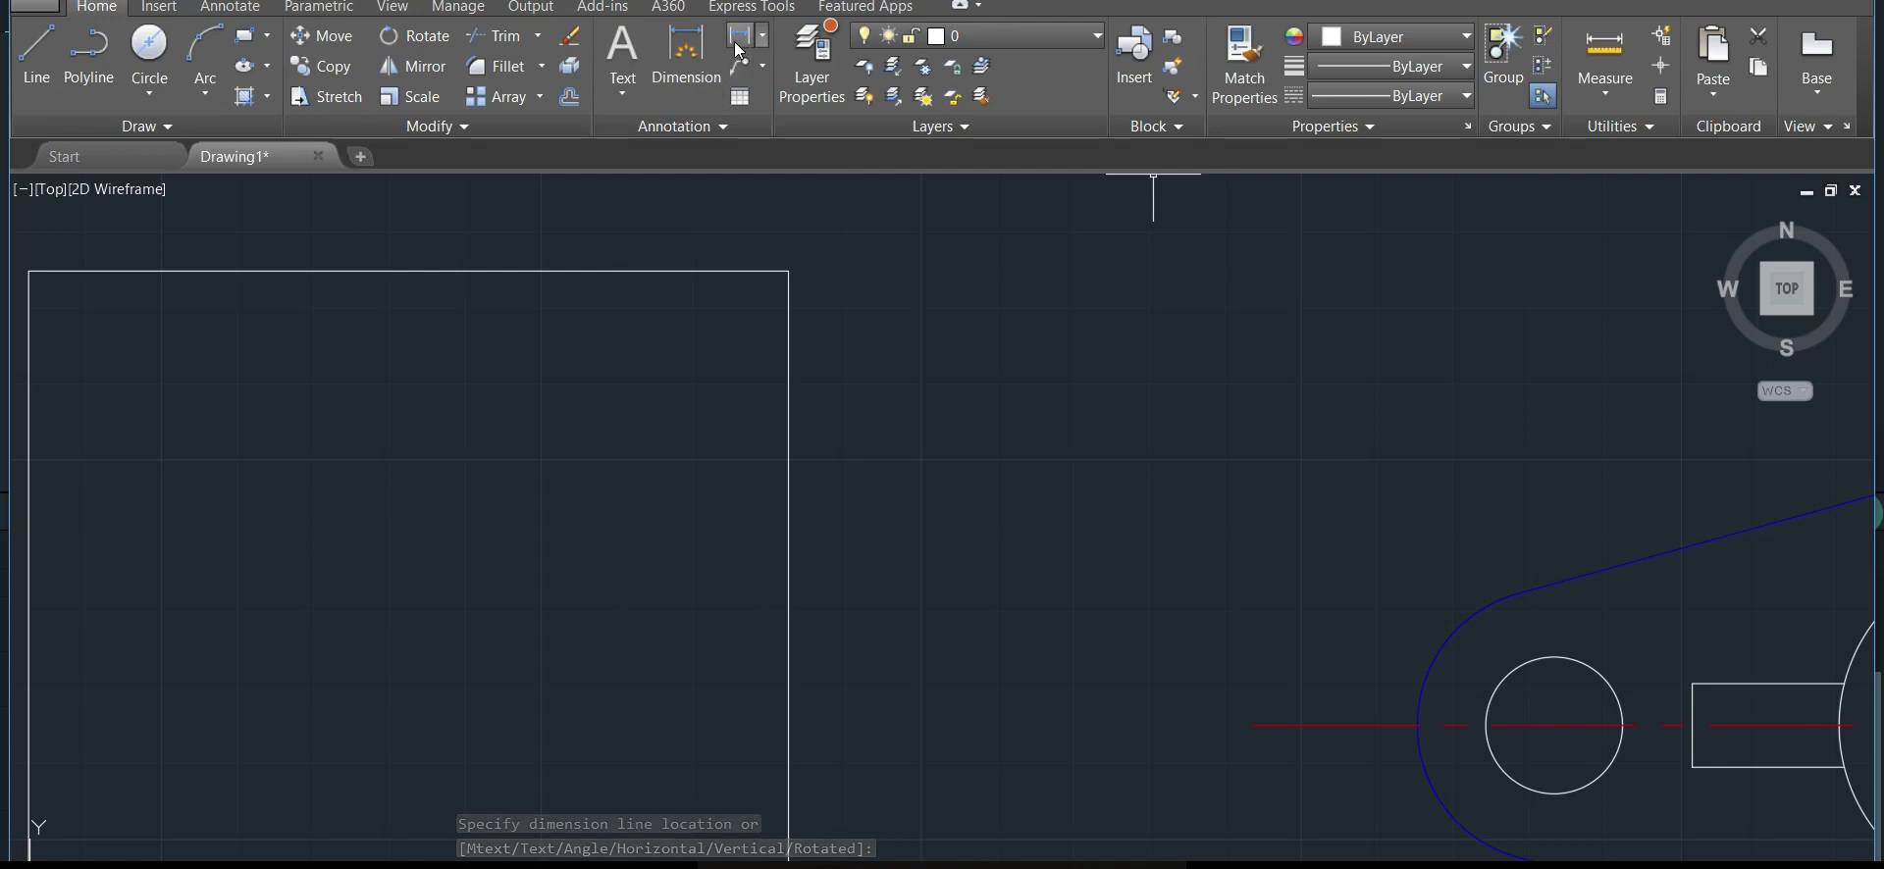
pyautogui.click(788, 270)
pyautogui.moveTo(992, 496); pyautogui.dragTo(1021, 210, button='middle')
pyautogui.click(810, 579)
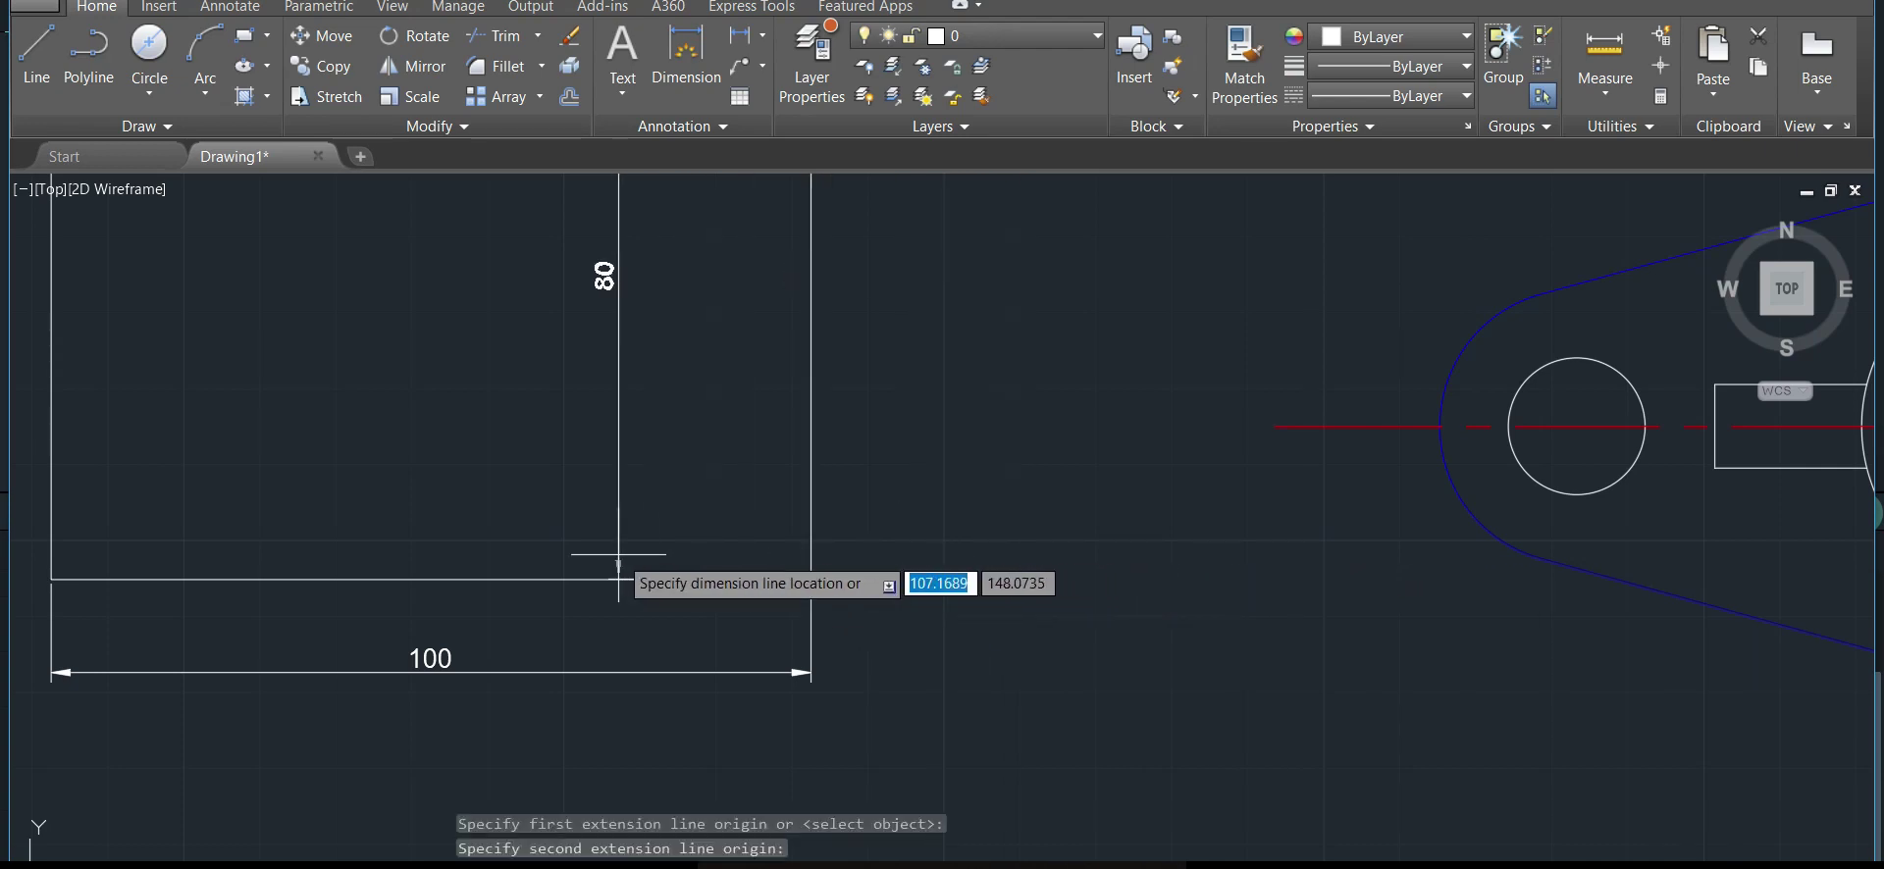
pyautogui.click(733, 537)
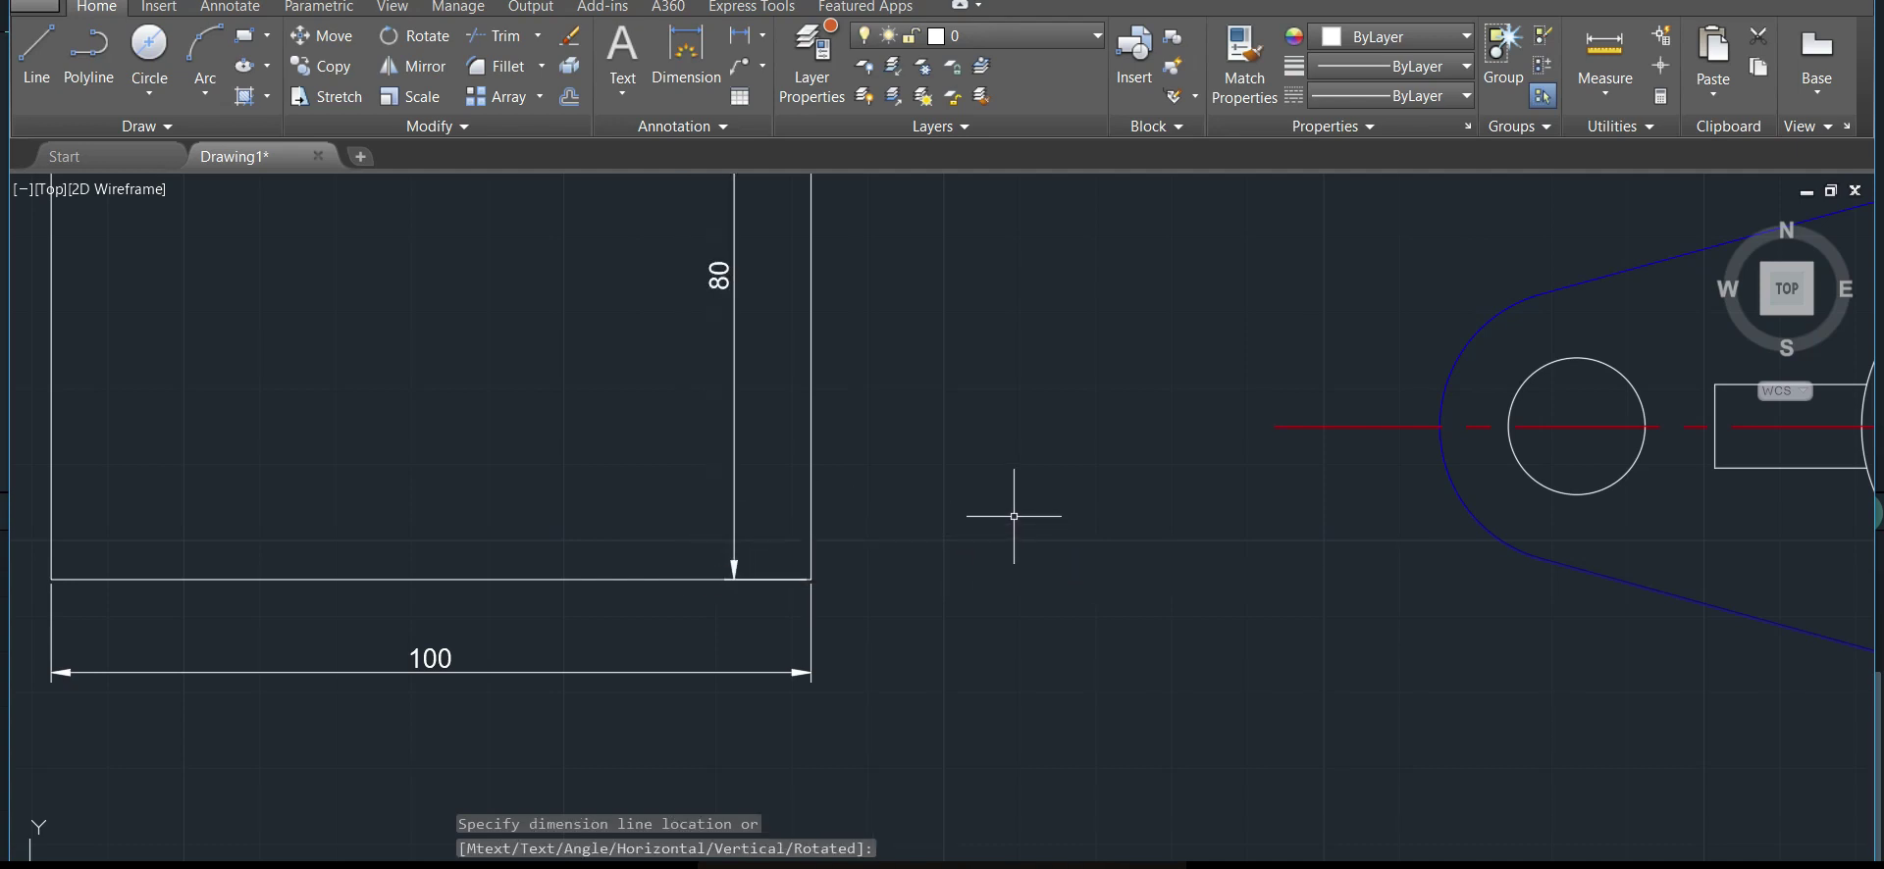
pyautogui.click(754, 40)
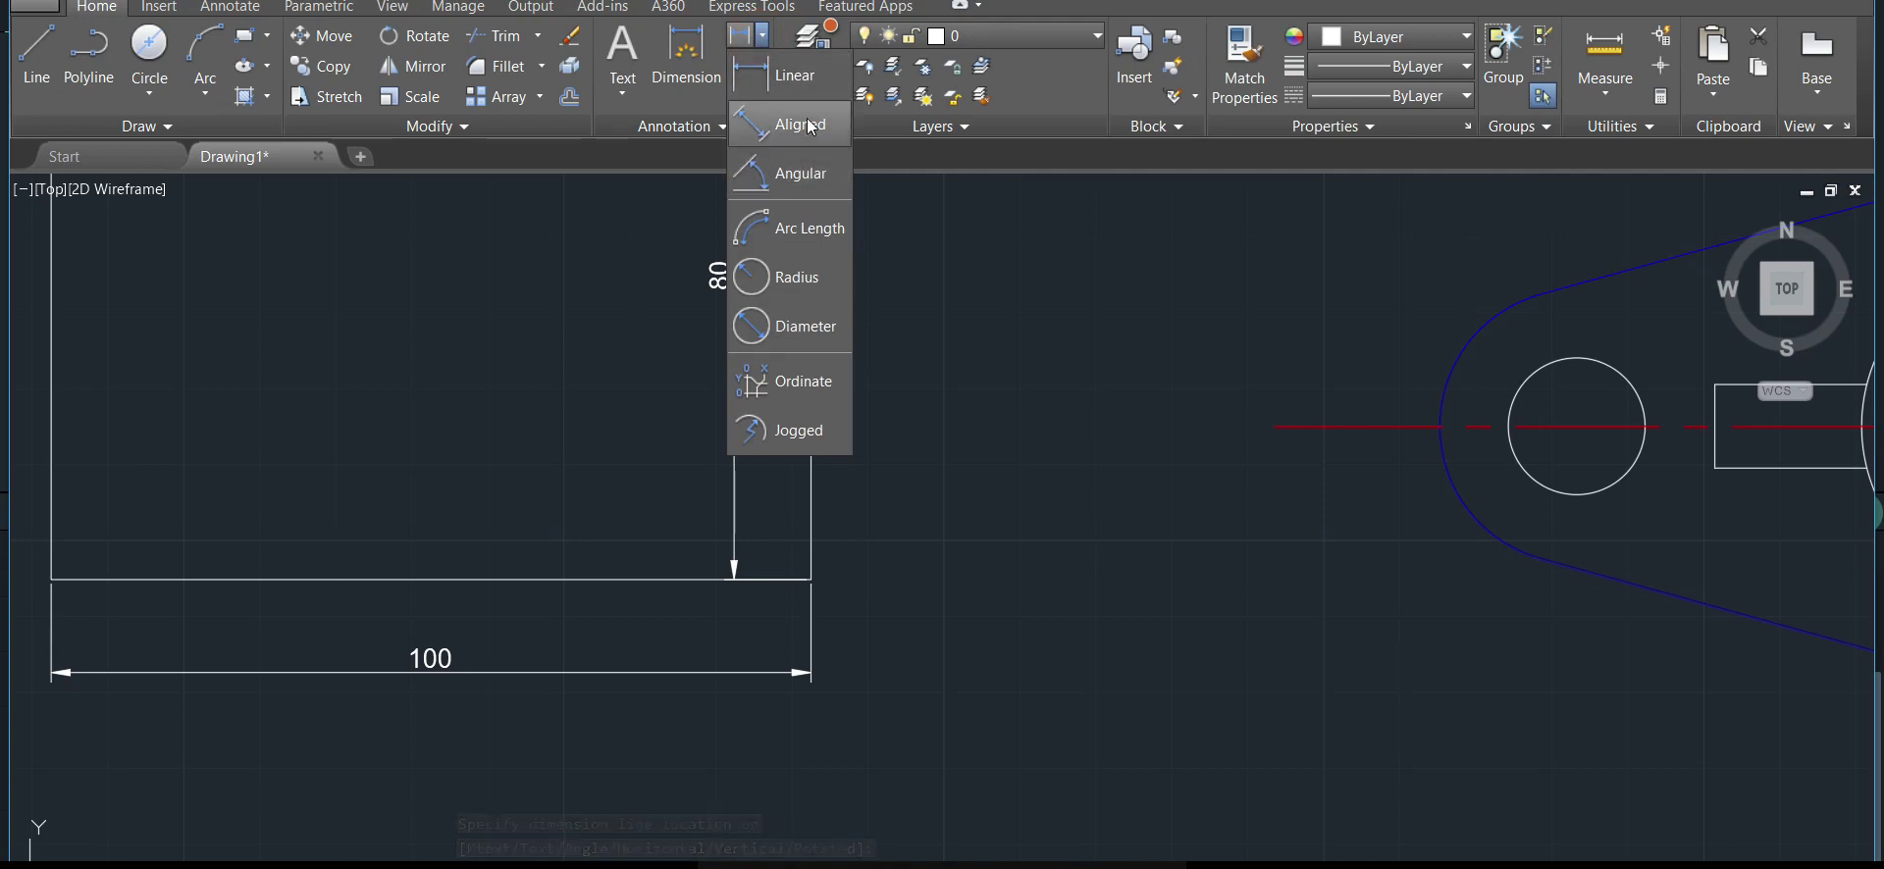
# Dimension the triangle's sloped side with an aligned 117,05 dimension placed above it
pyautogui.click(802, 125)
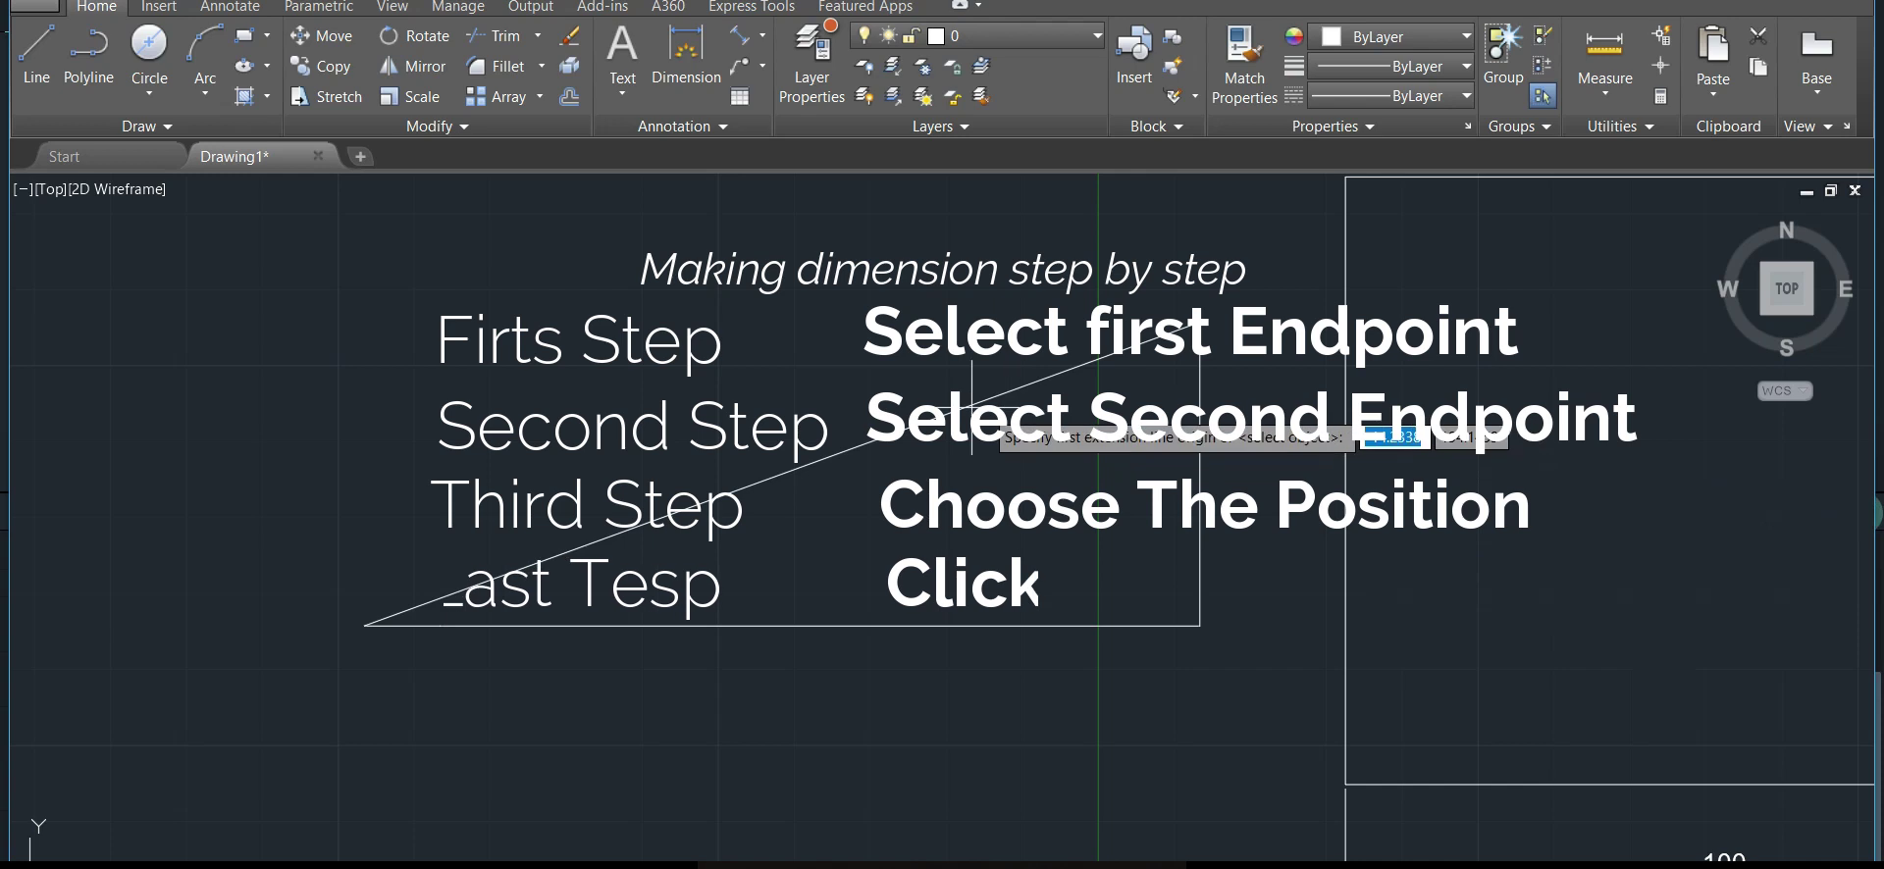
pyautogui.click(363, 624)
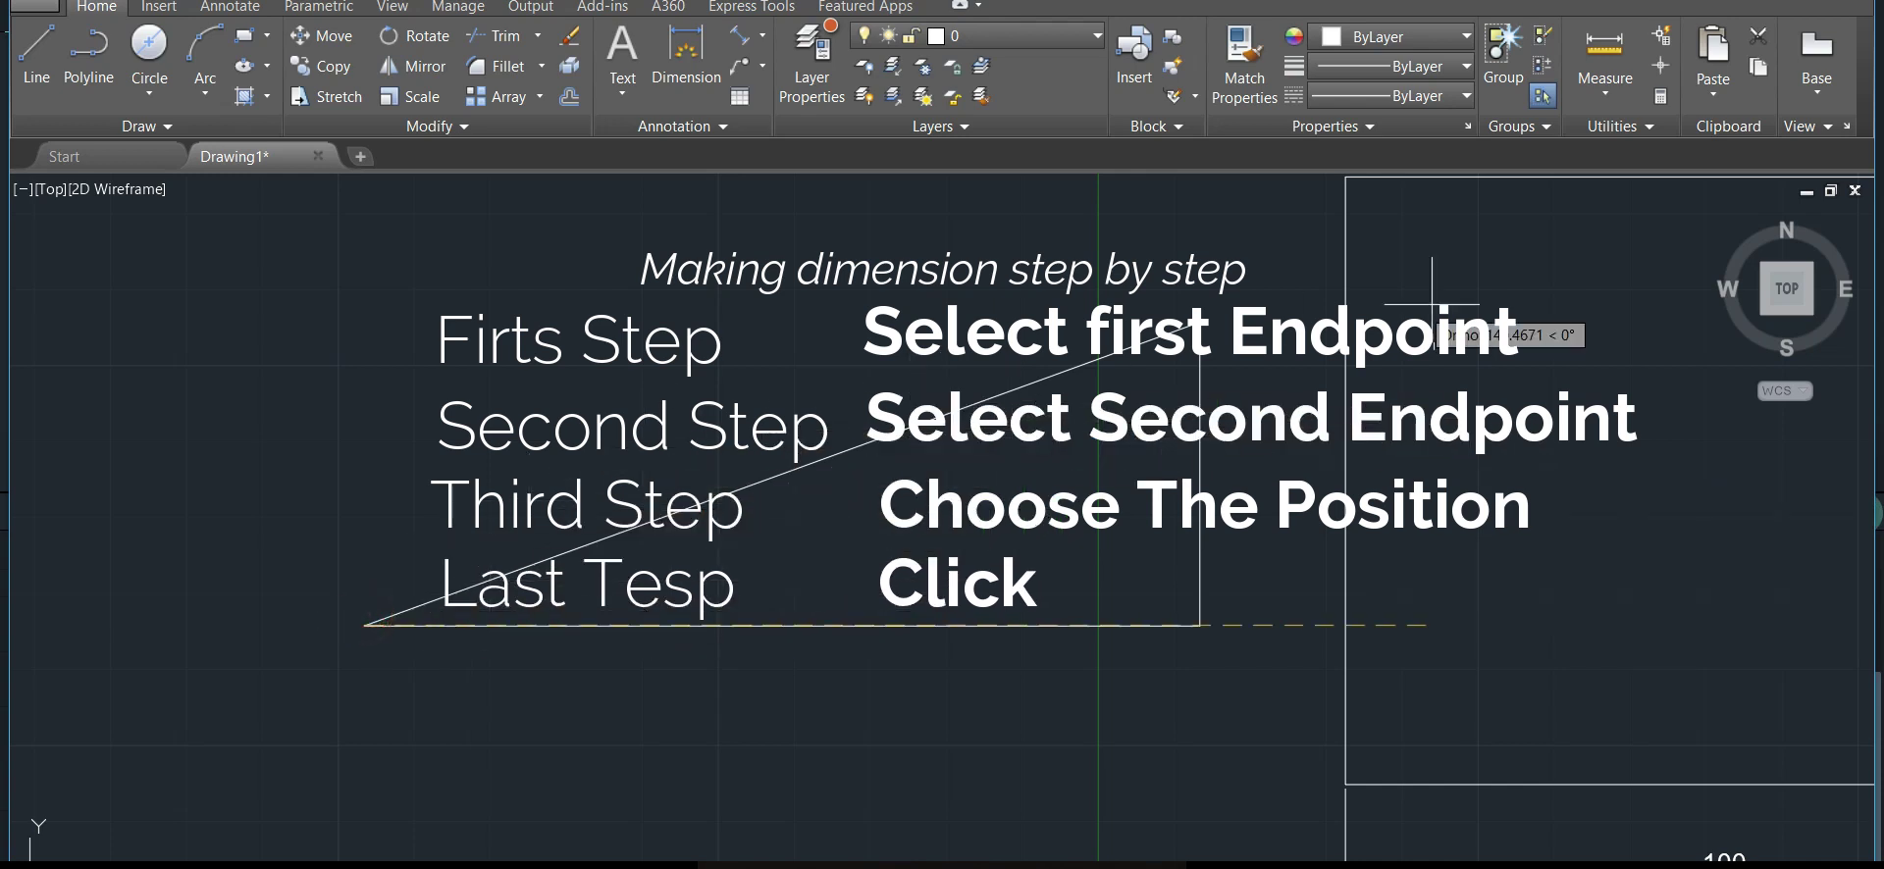
pyautogui.click(1199, 326)
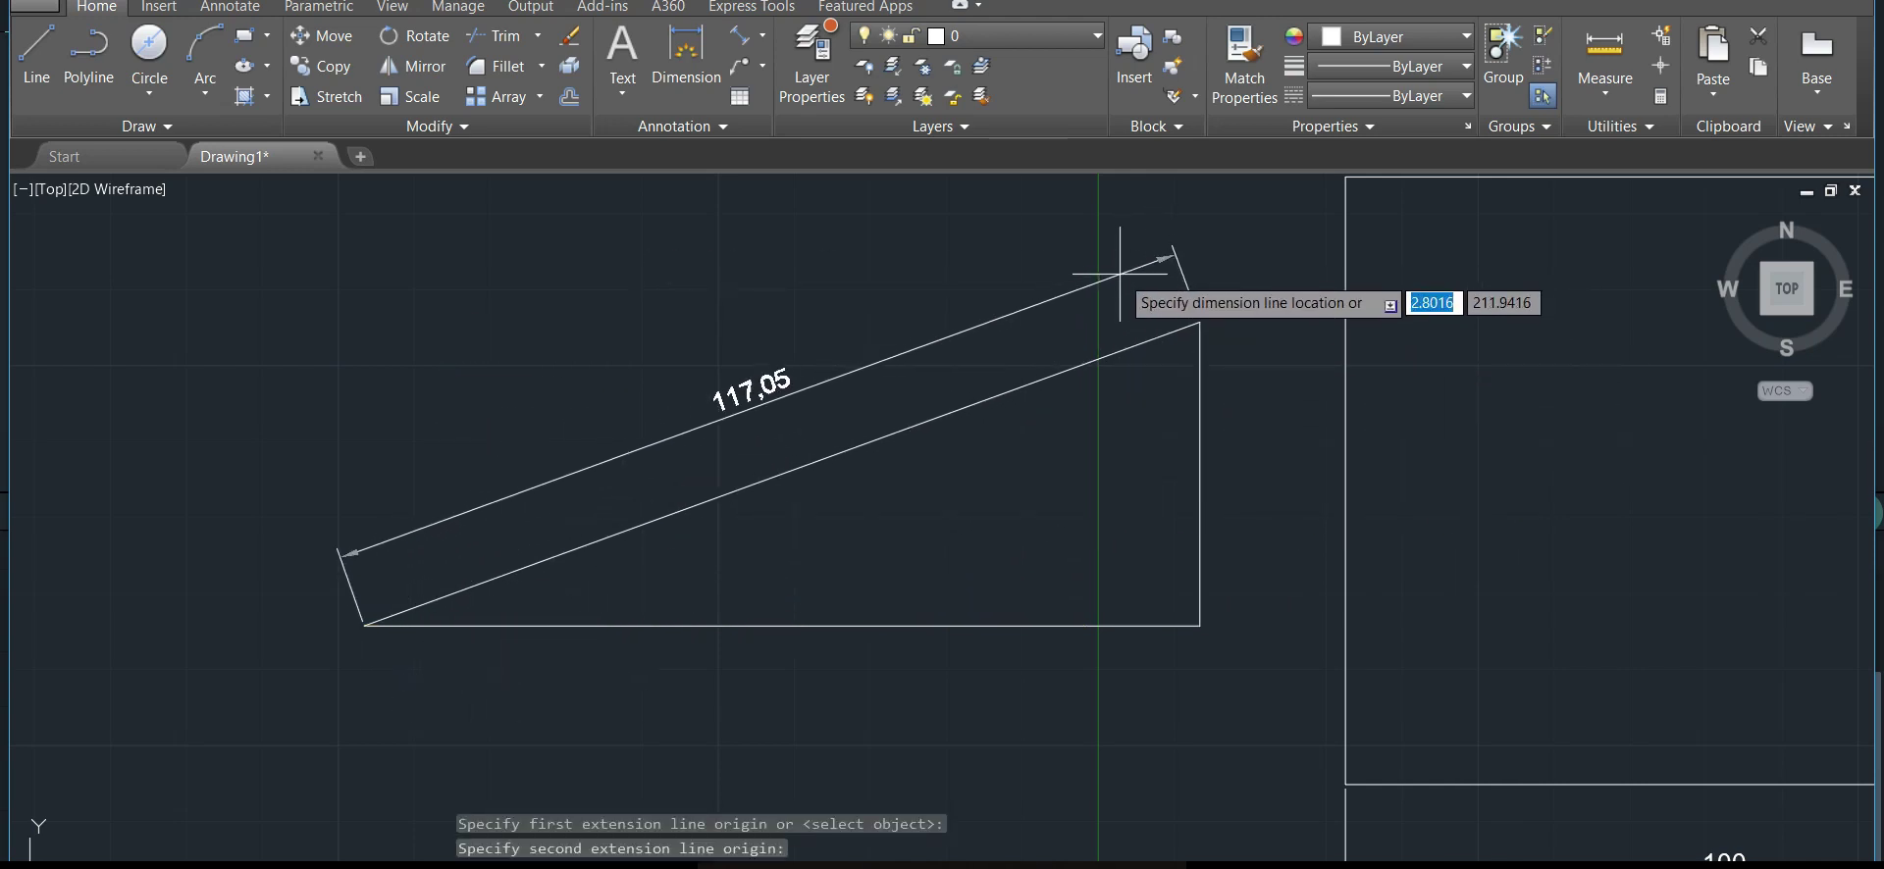
pyautogui.click(1119, 272)
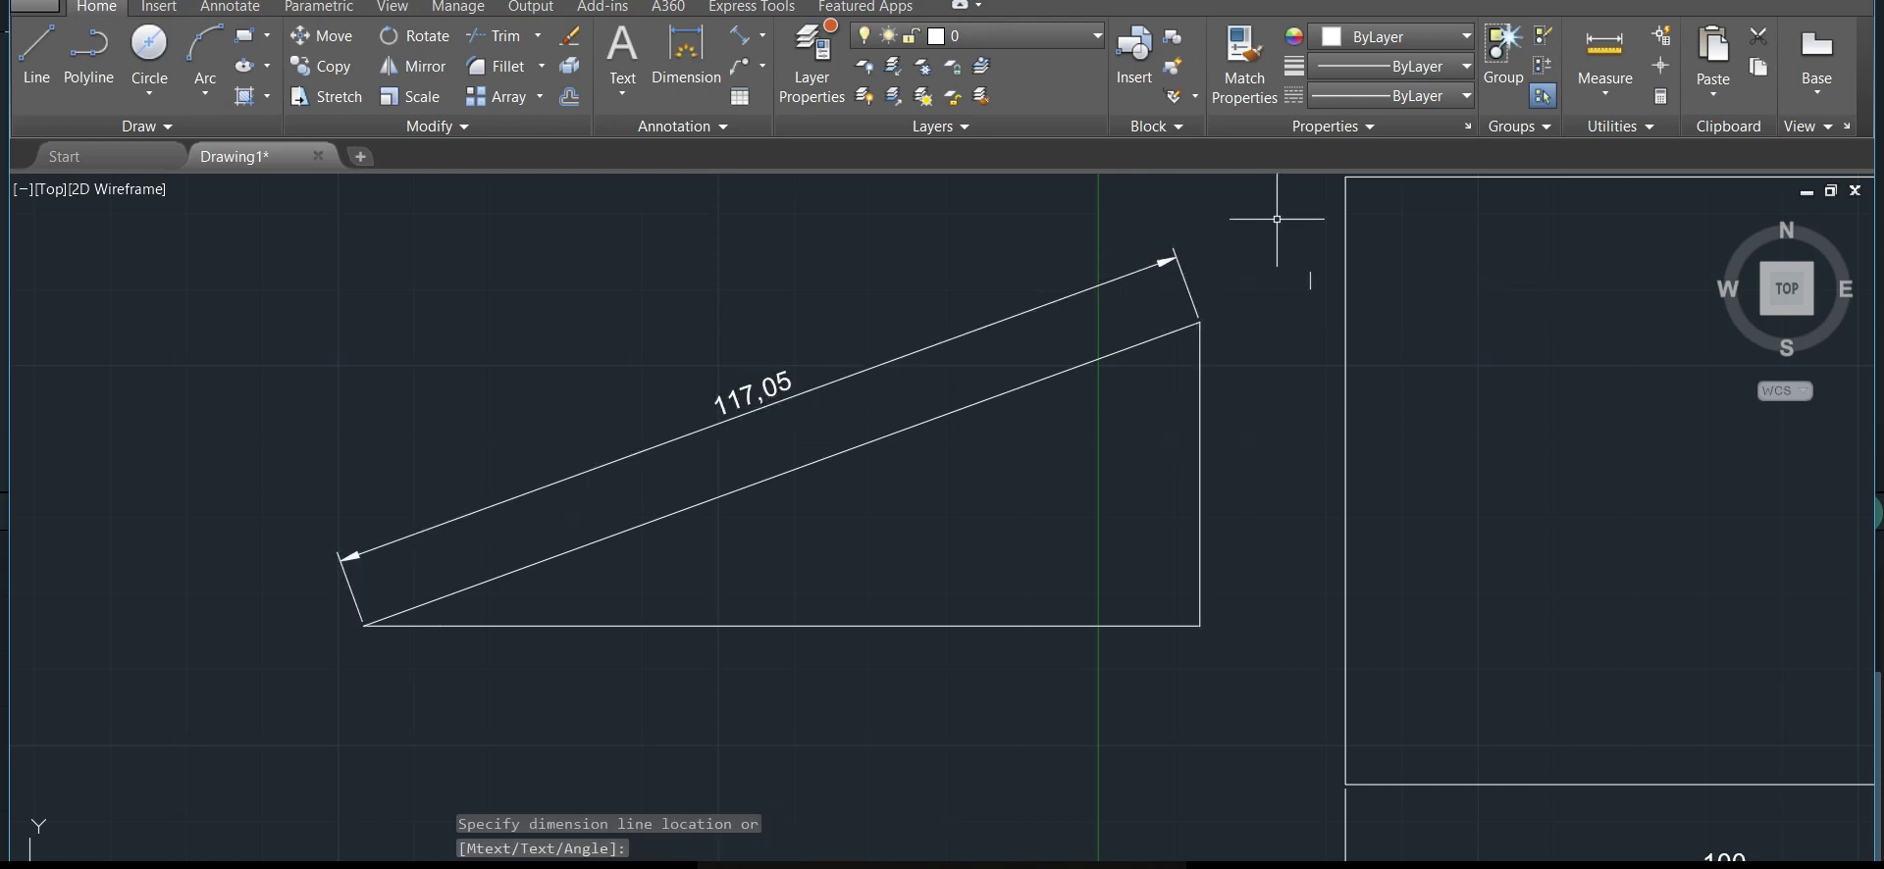
pyautogui.click(764, 37)
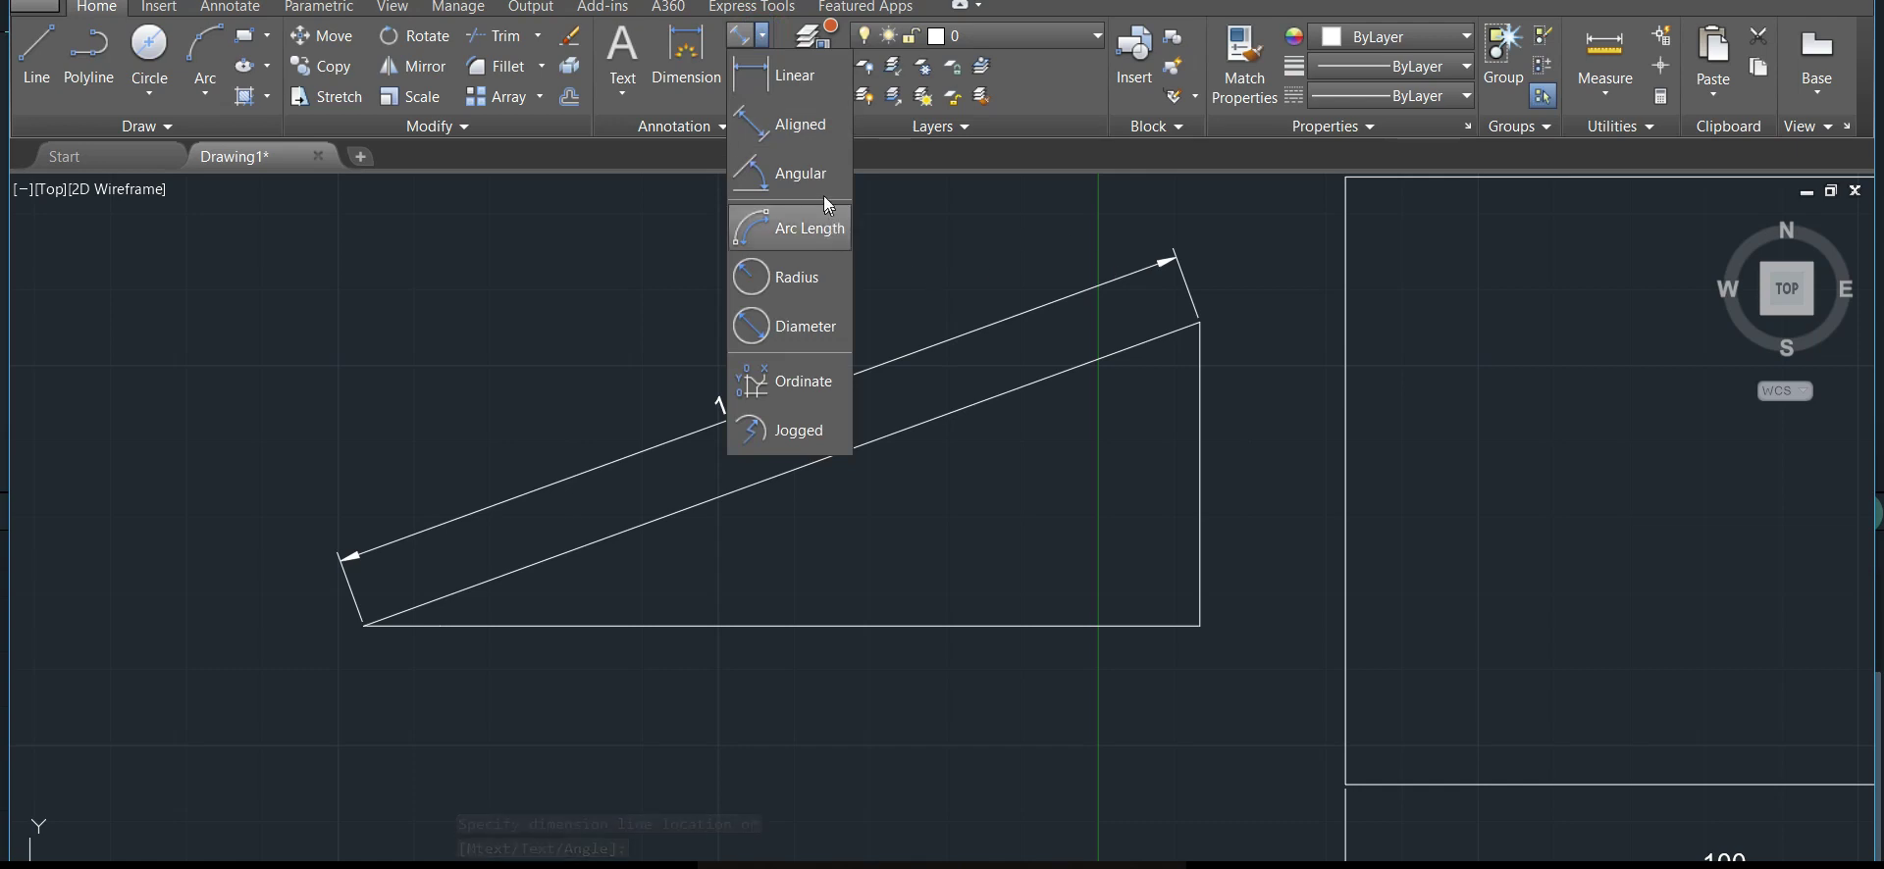
# Dimension the triangle's lower-left corner: 160° outside and 20° inside the angle
pyautogui.click(795, 173)
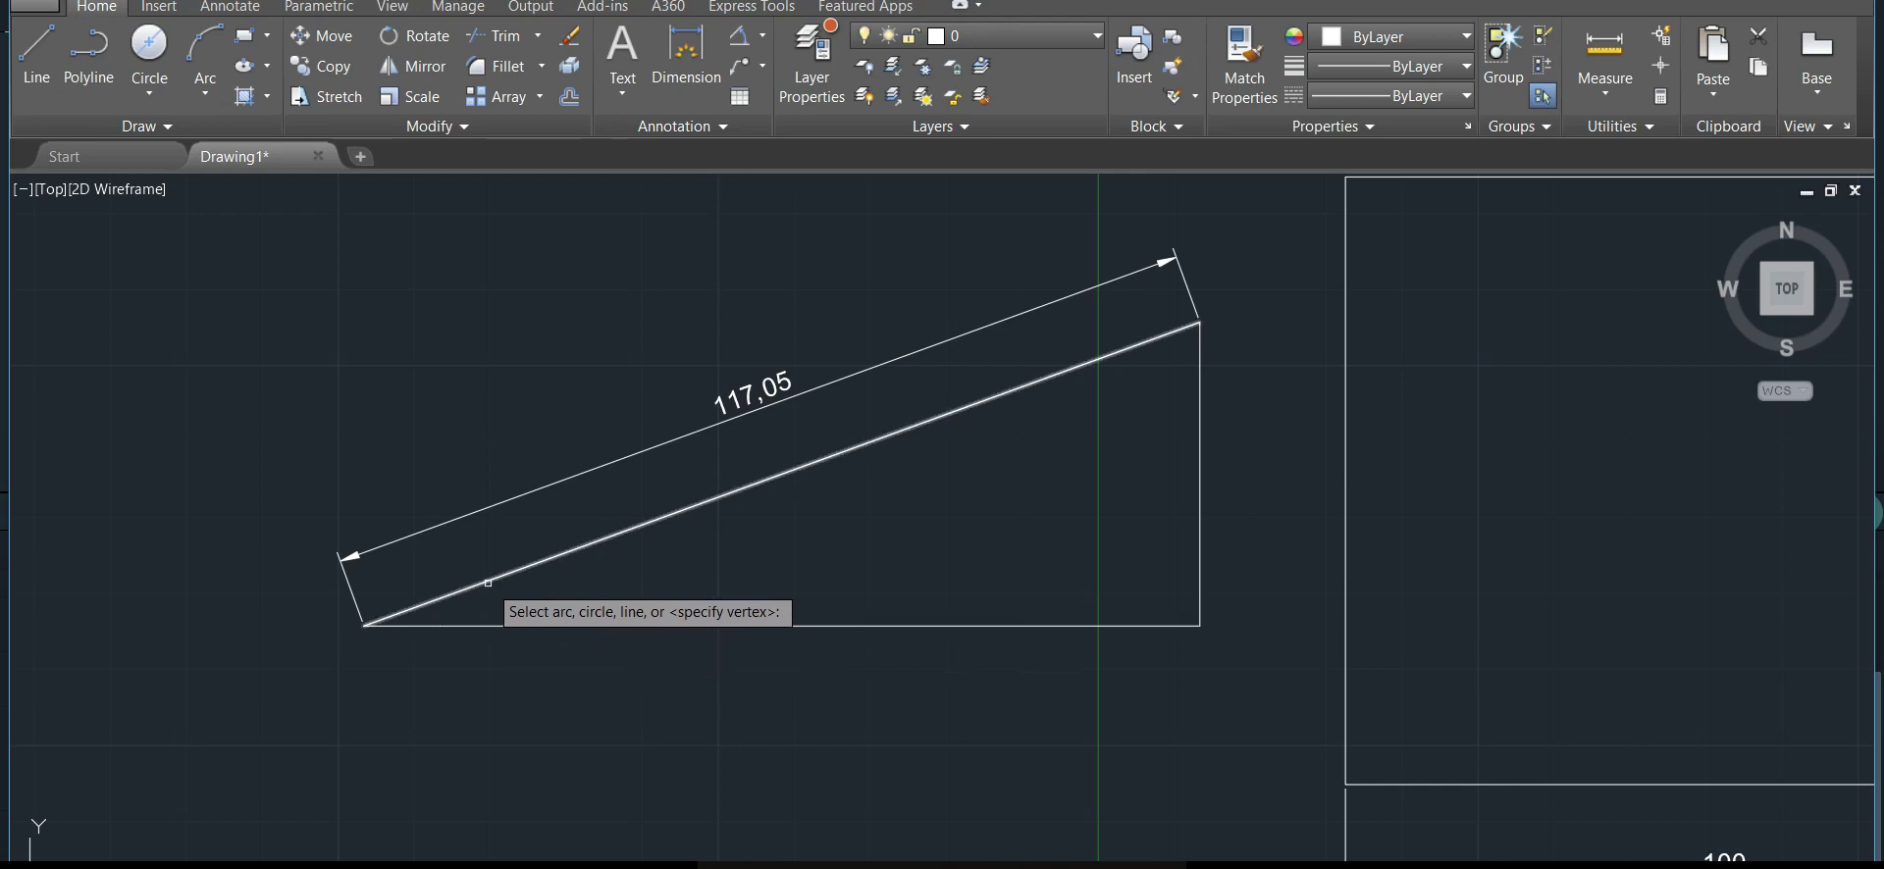
pyautogui.click(487, 583)
pyautogui.click(491, 625)
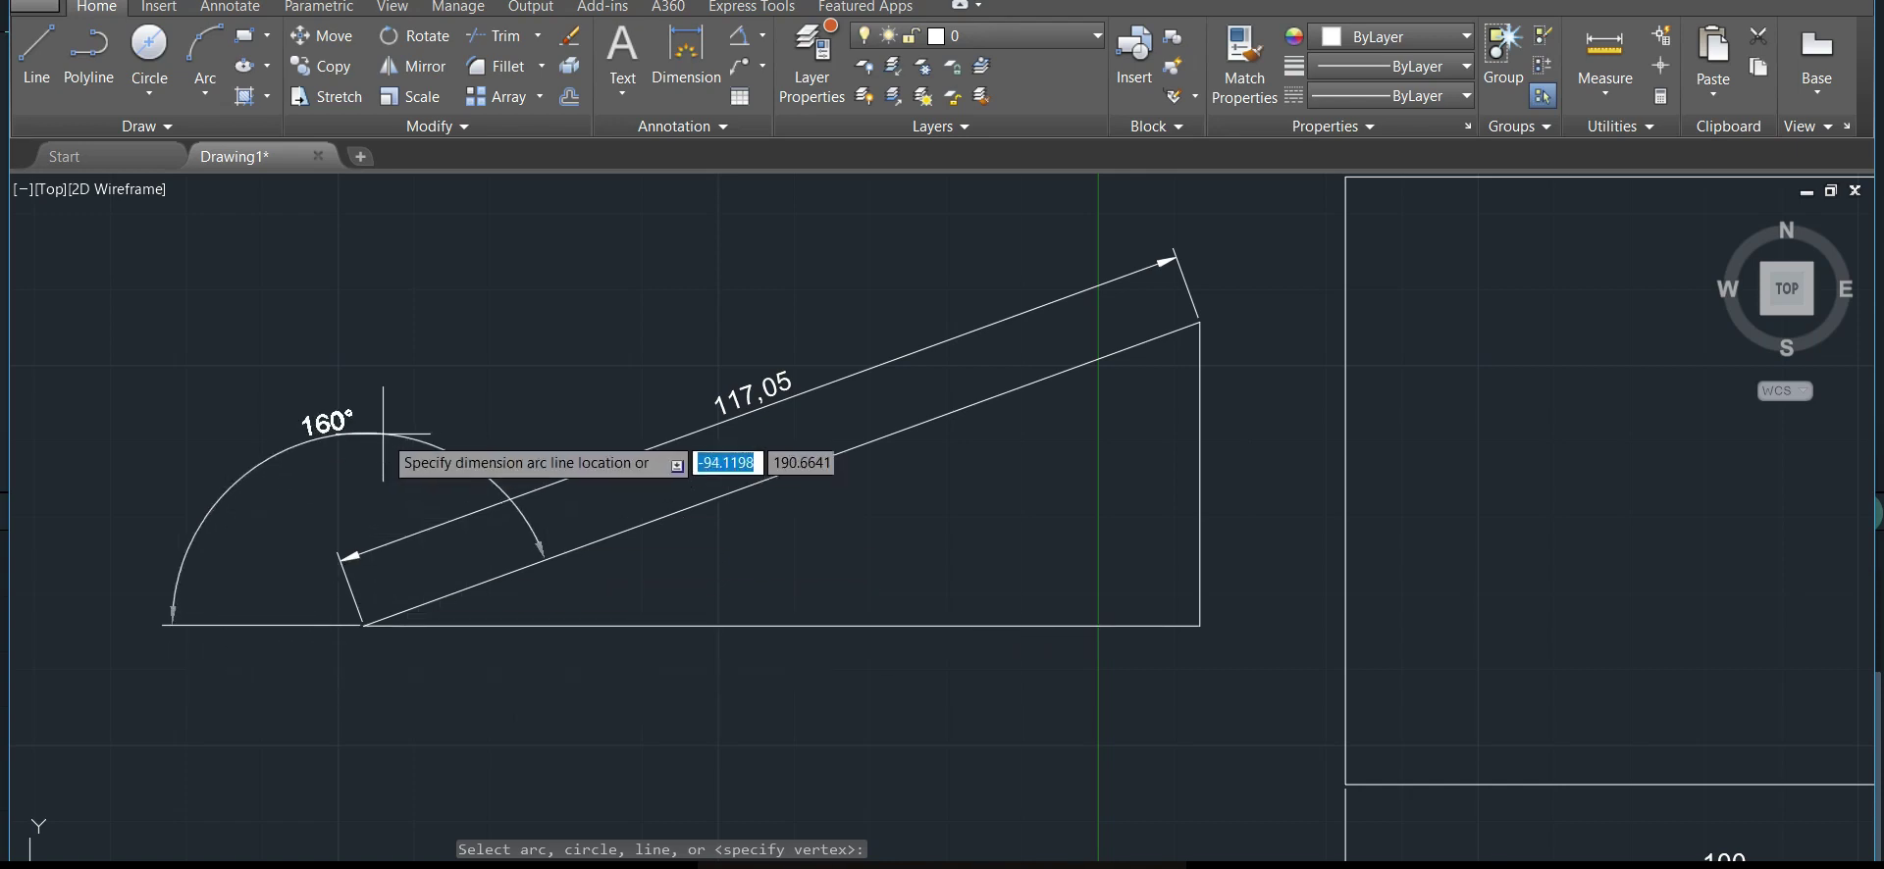
pyautogui.click(471, 699)
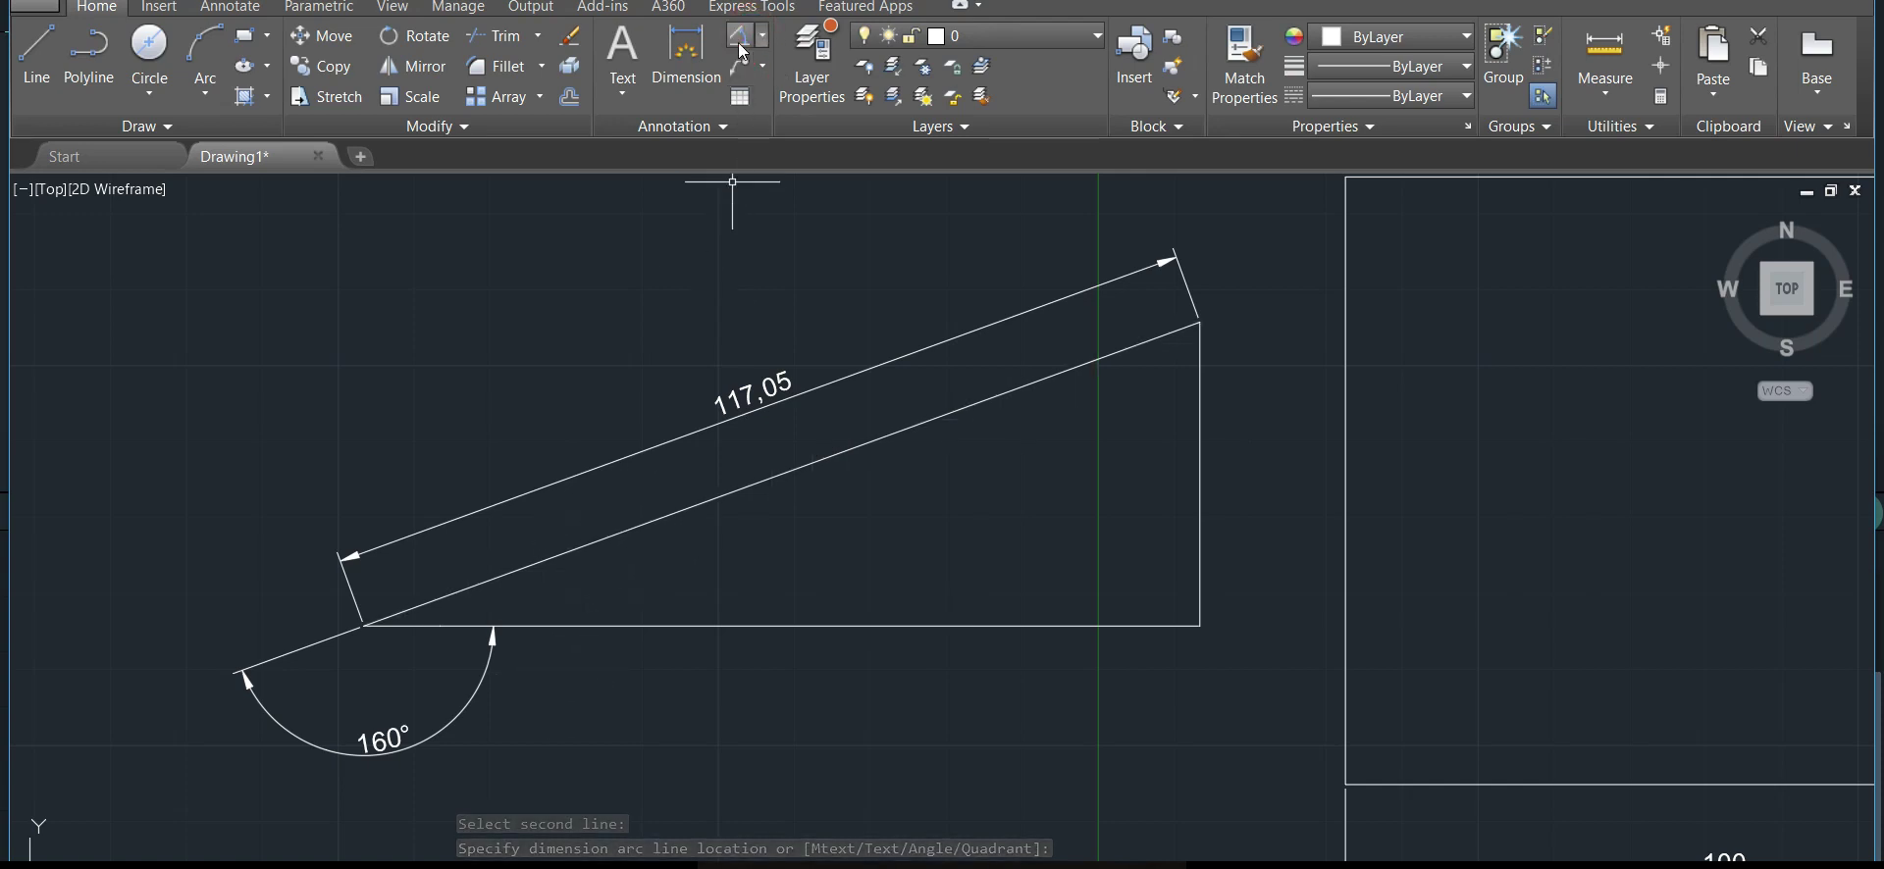
pyautogui.click(576, 547)
pyautogui.click(594, 622)
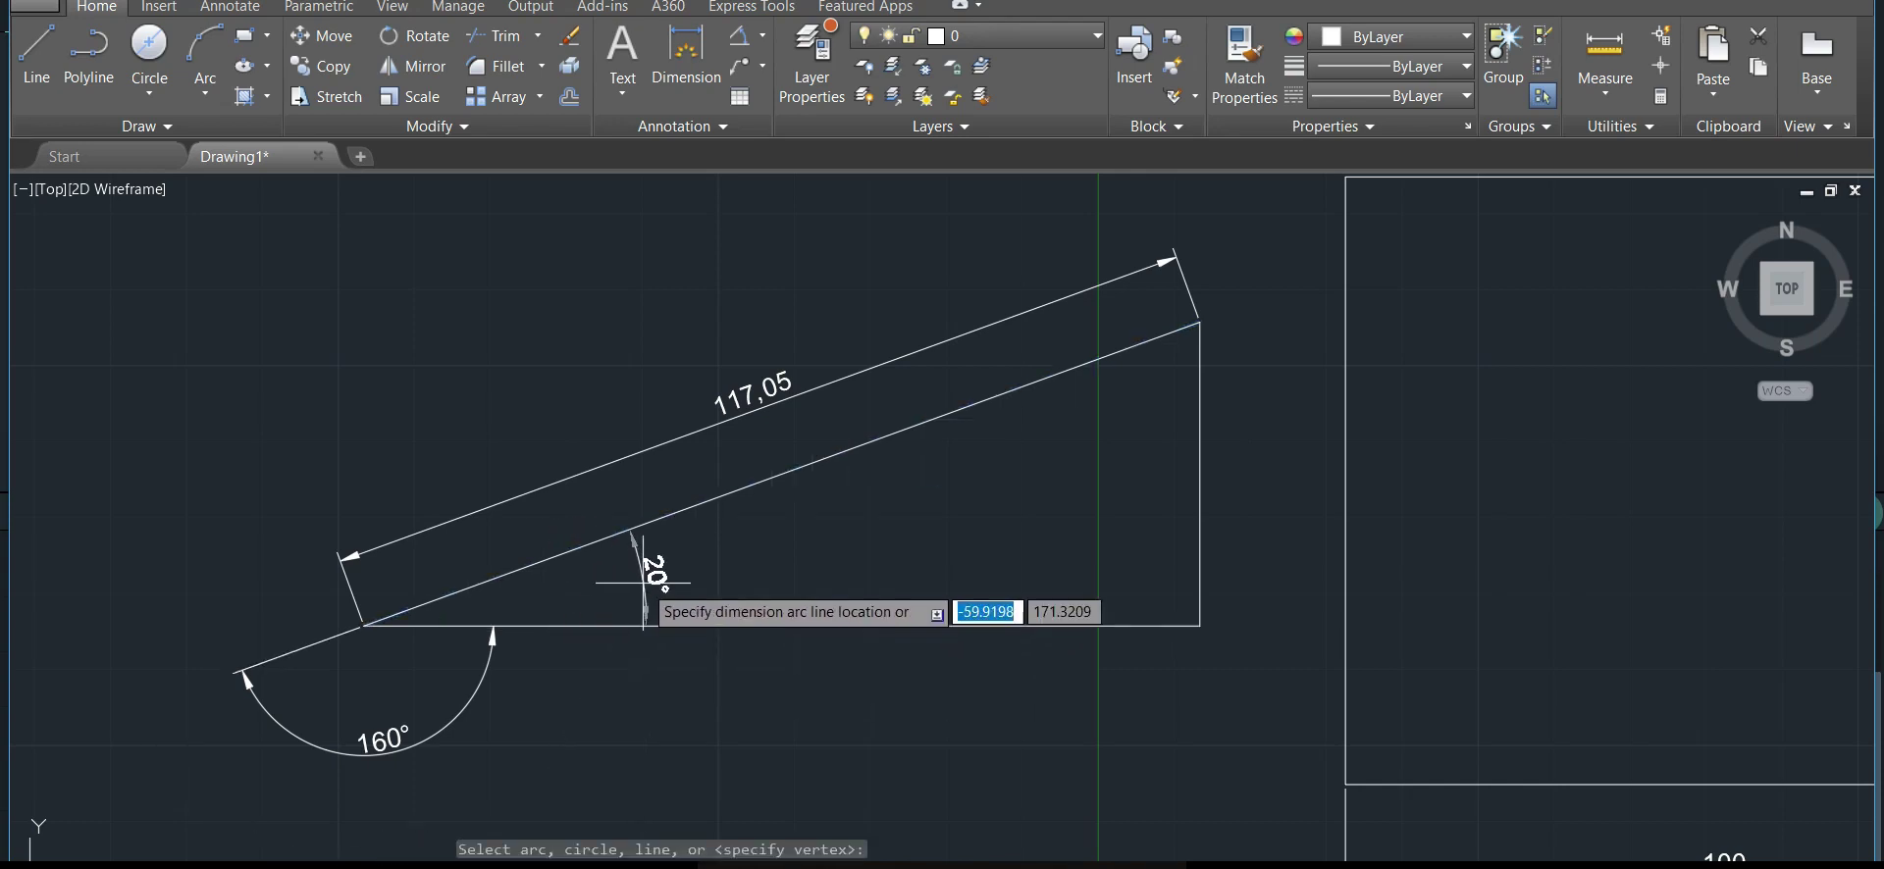
pyautogui.click(765, 39)
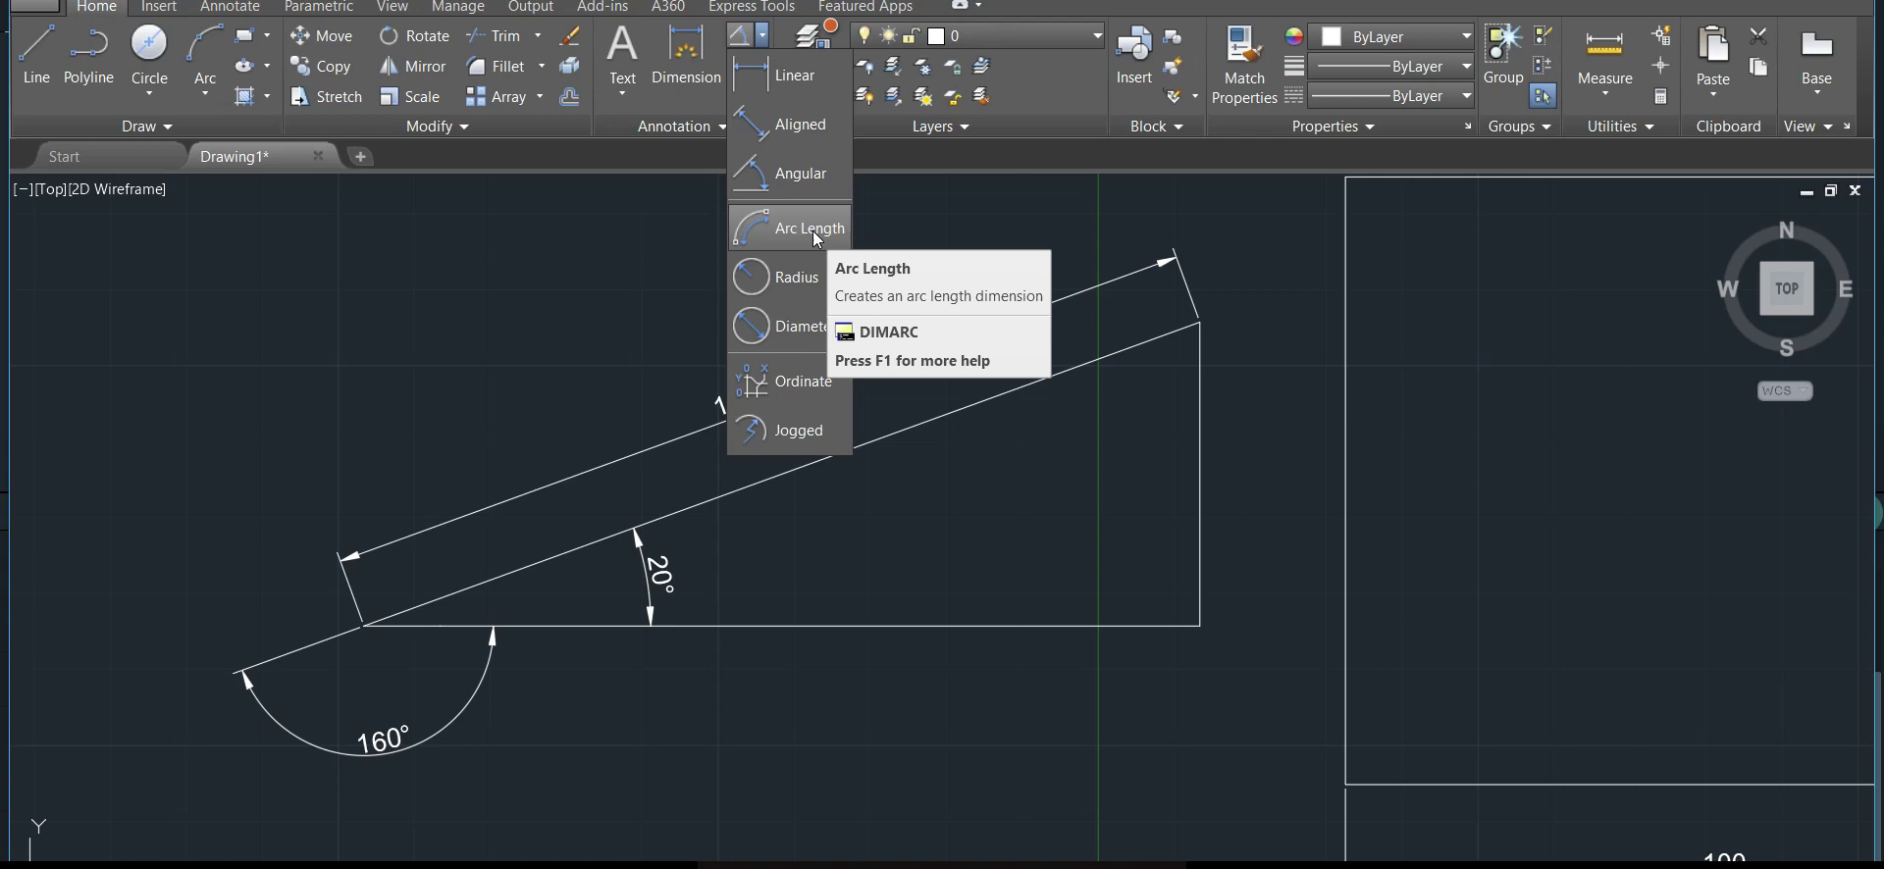
# Give the practice arc an arc-length dimension reading 77,93
pyautogui.click(813, 231)
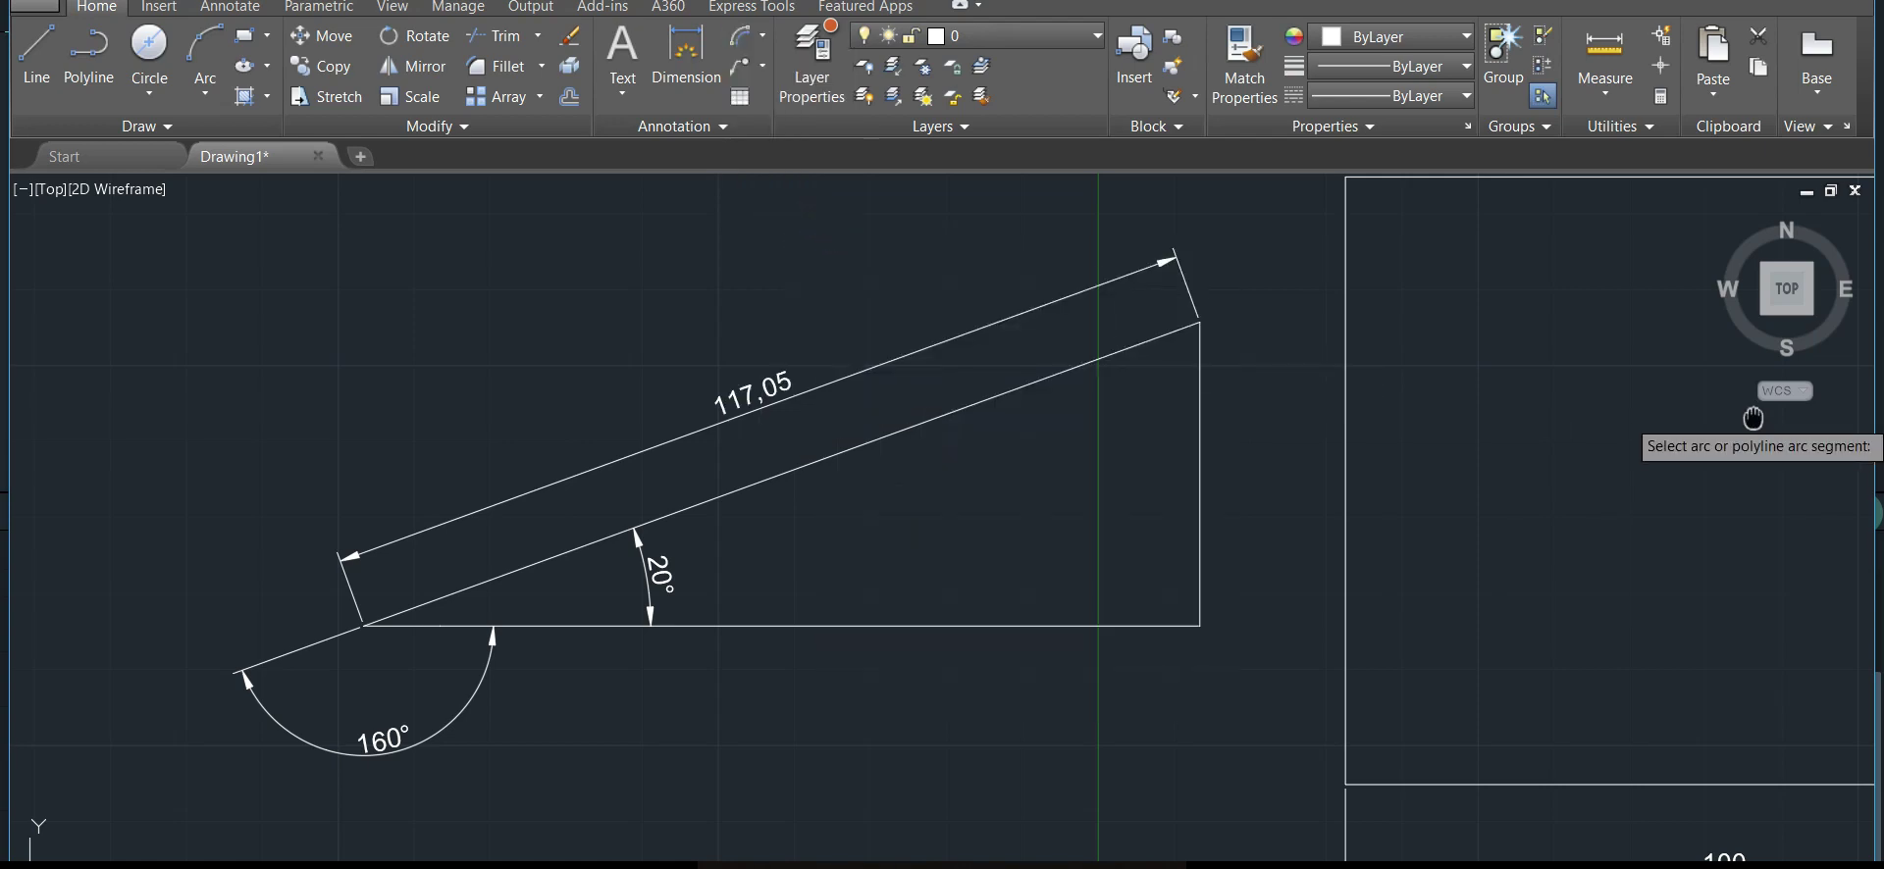
pyautogui.moveTo(1752, 418)
pyautogui.mouseDown(button='middle')
pyautogui.moveTo(926, 441)
pyautogui.moveTo(526, 506)
pyautogui.mouseUp(button='middle')
pyautogui.moveTo(1228, 497); pyautogui.dragTo(896, 339, button='middle')
pyautogui.moveTo(1315, 324)
pyautogui.mouseDown(button='middle')
pyautogui.moveTo(723, 437)
pyautogui.moveTo(252, 484)
pyautogui.mouseUp(button='middle')
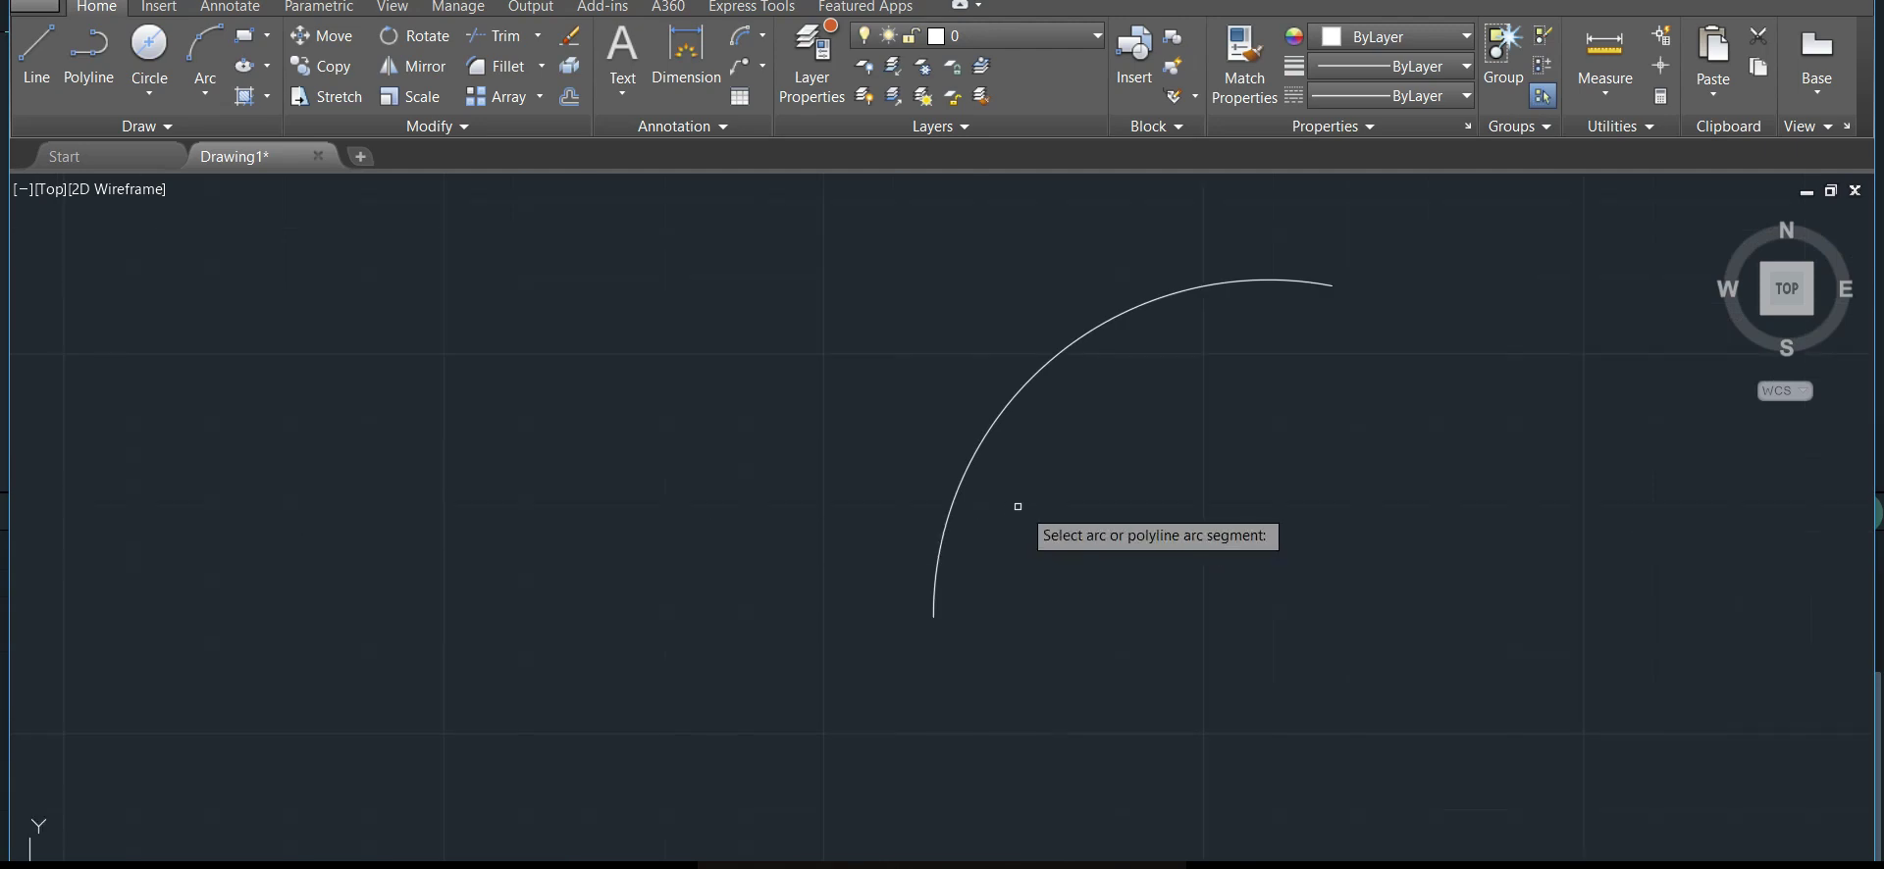
pyautogui.click(1027, 387)
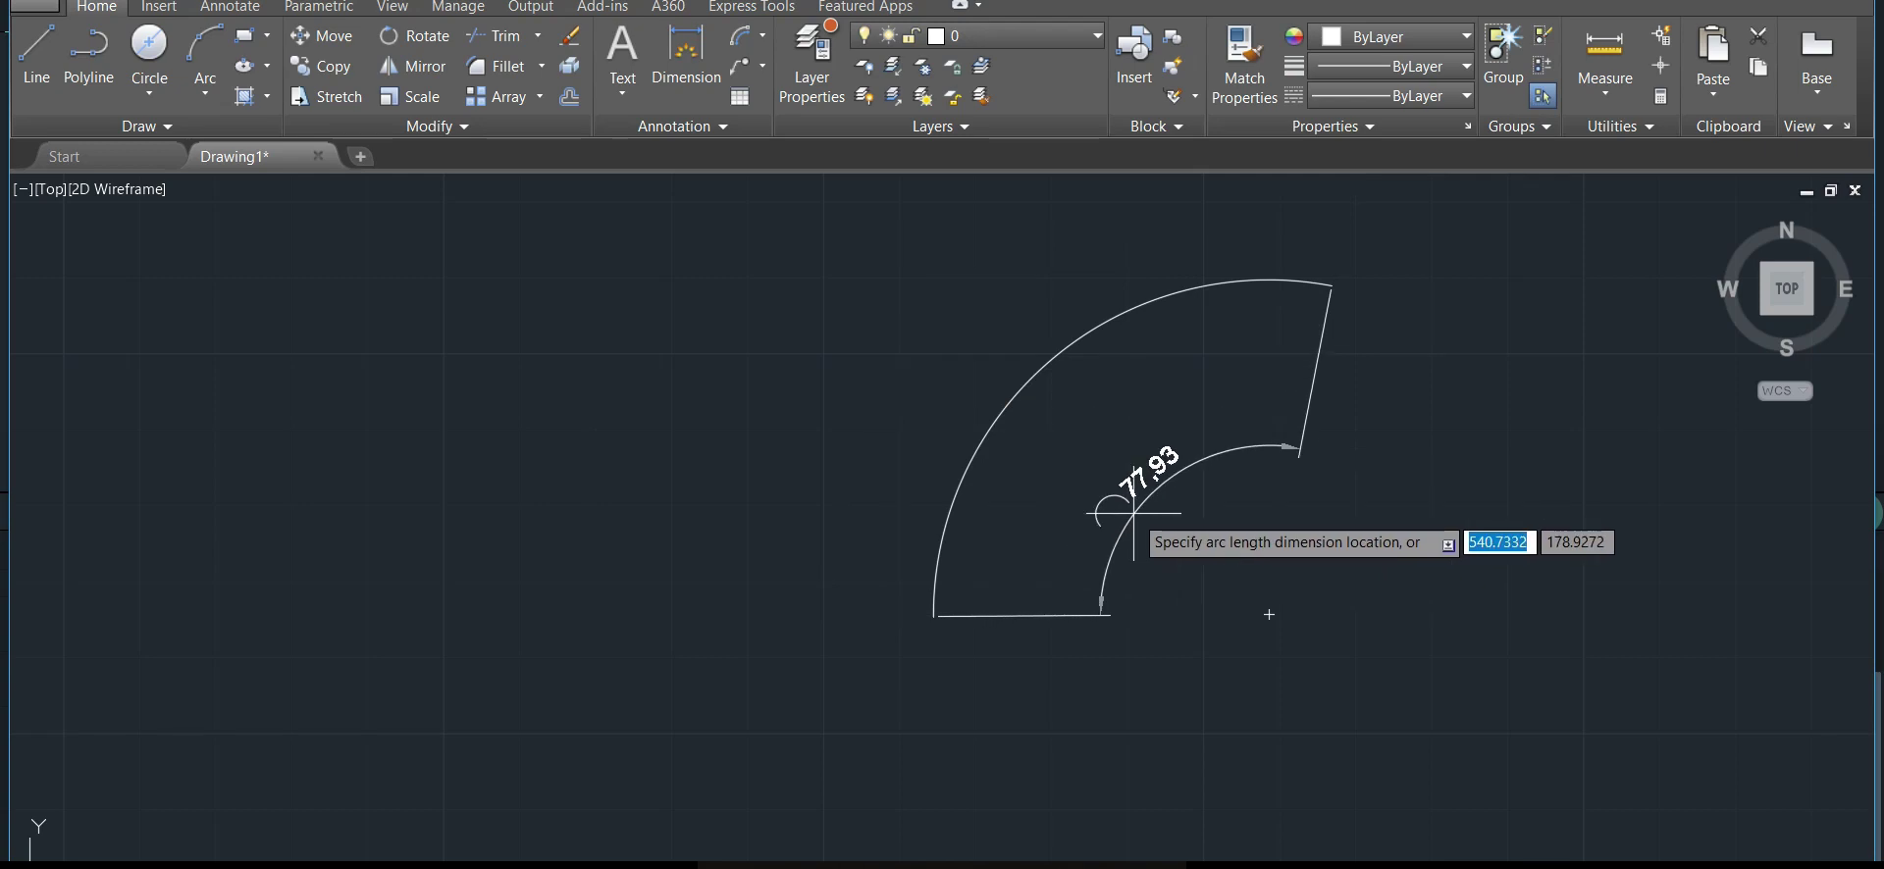
pyautogui.click(904, 363)
pyautogui.click(761, 40)
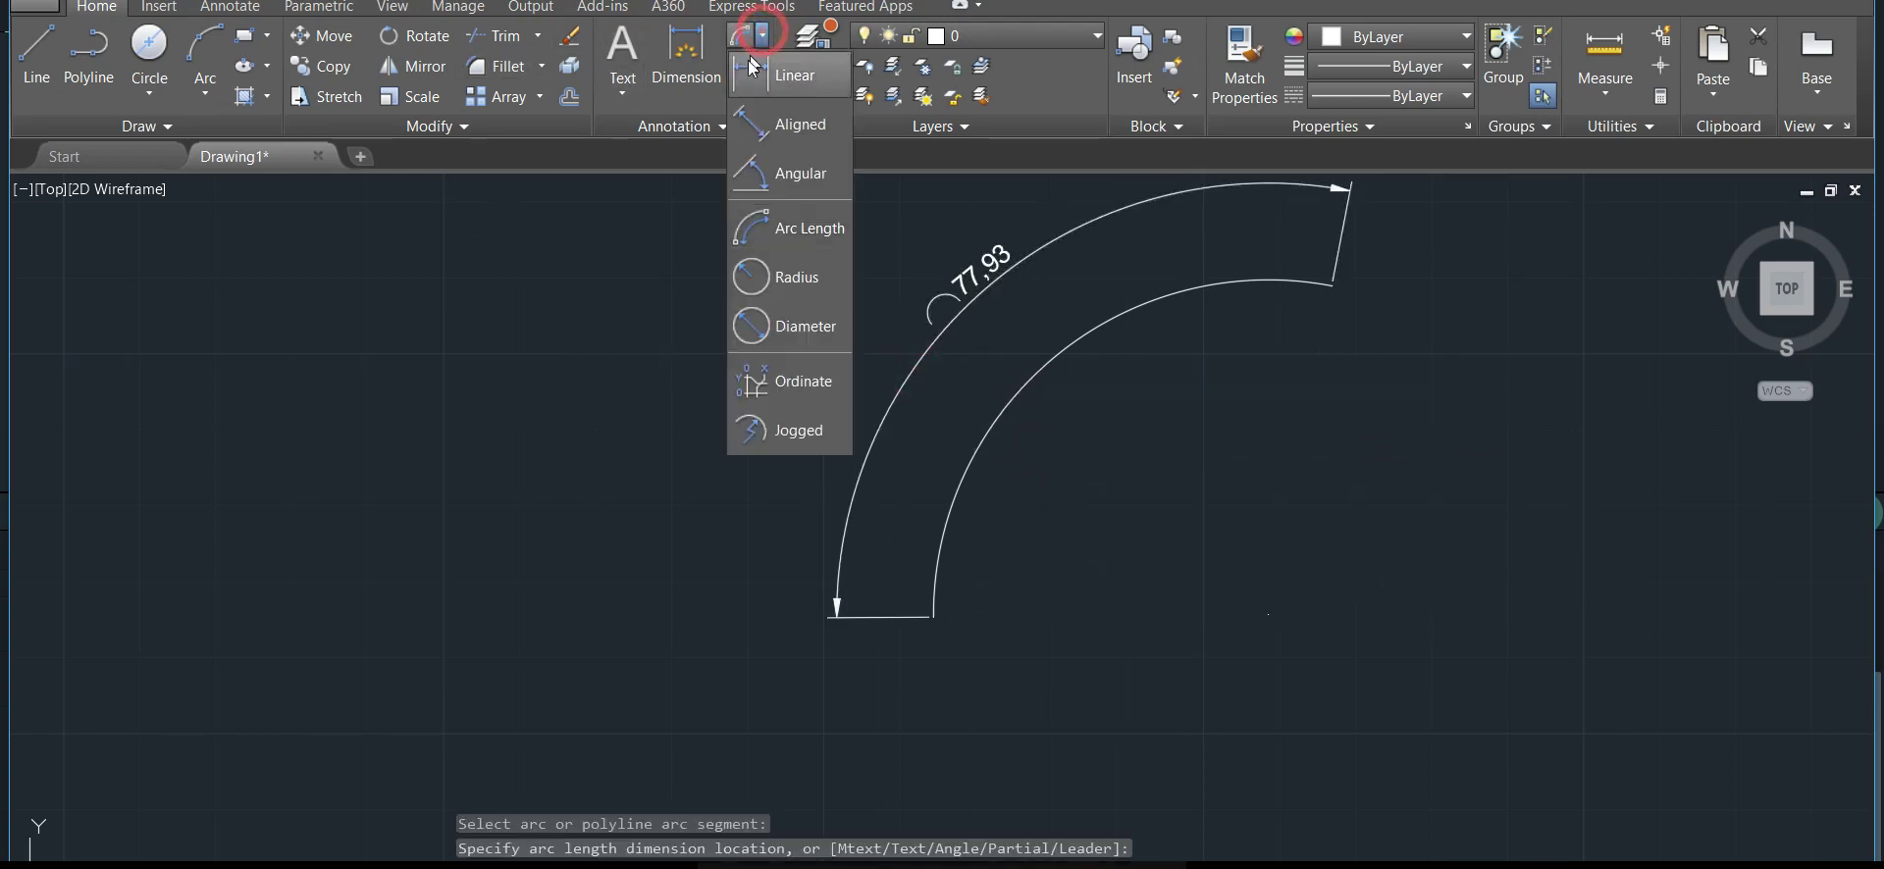
# Add radius dimensions: R34 on the part's top arc and R9 on the left small circle
pyautogui.click(806, 296)
pyautogui.moveTo(496, 462)
pyautogui.mouseDown(button='middle')
pyautogui.moveTo(1462, 373)
pyautogui.moveTo(1575, 336)
pyautogui.mouseUp(button='middle')
pyautogui.moveTo(819, 436); pyautogui.dragTo(1550, 391, button='middle')
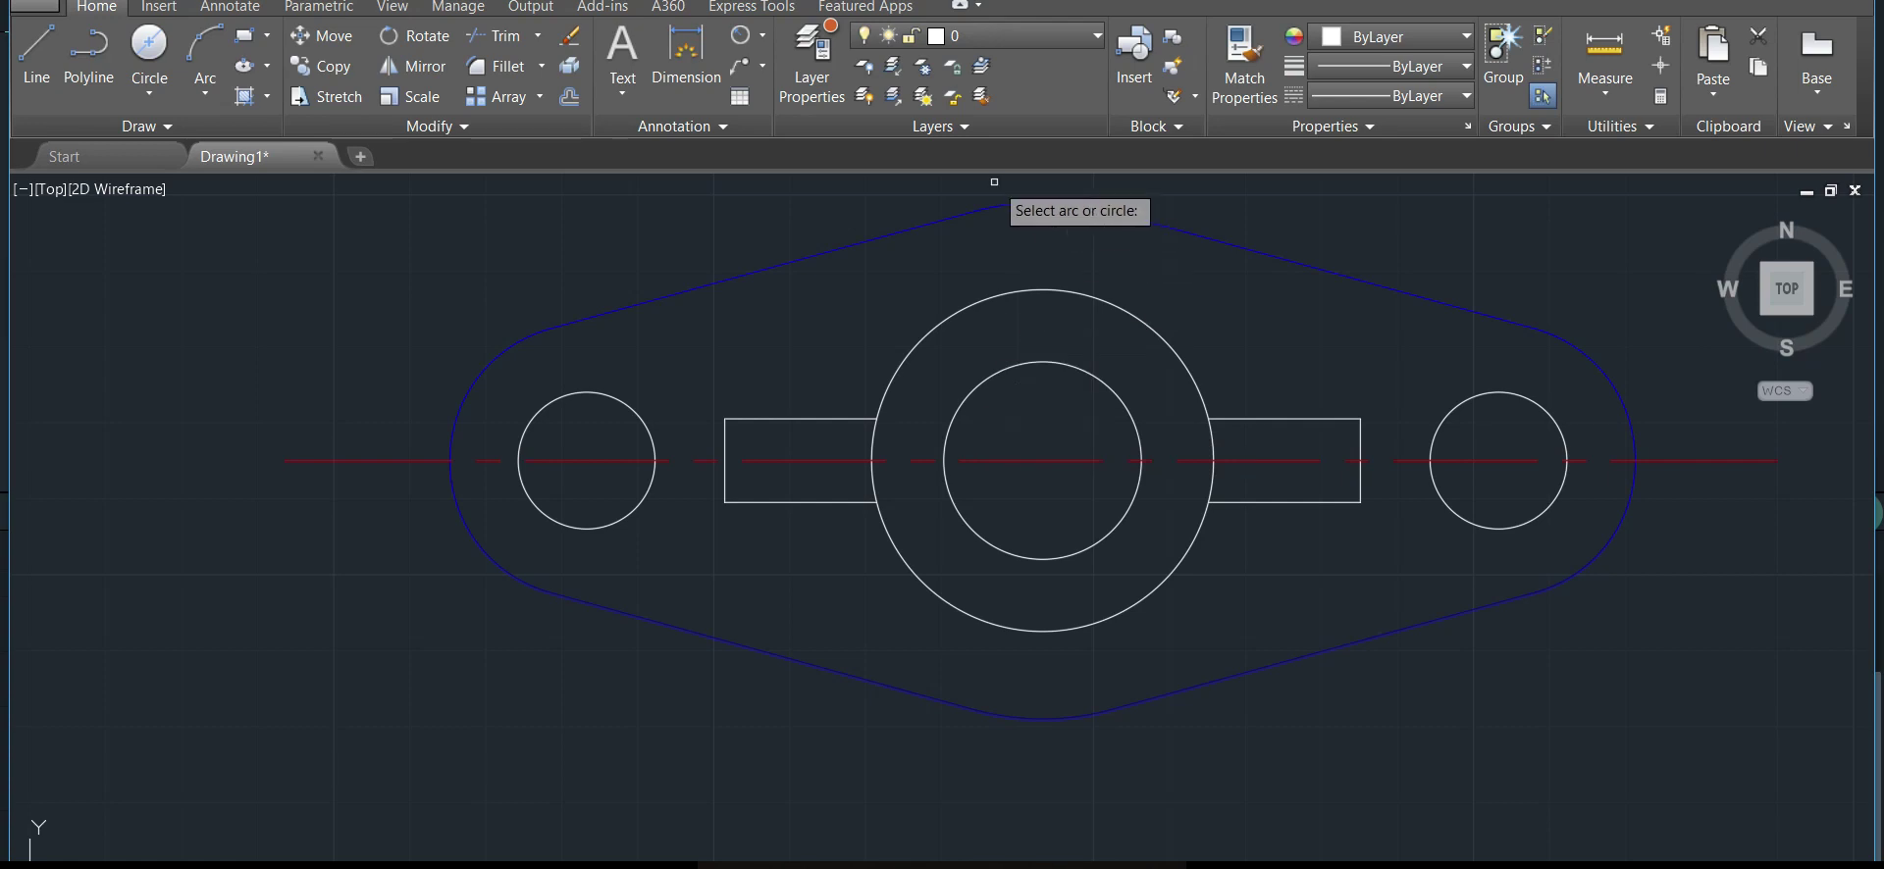
pyautogui.click(1016, 202)
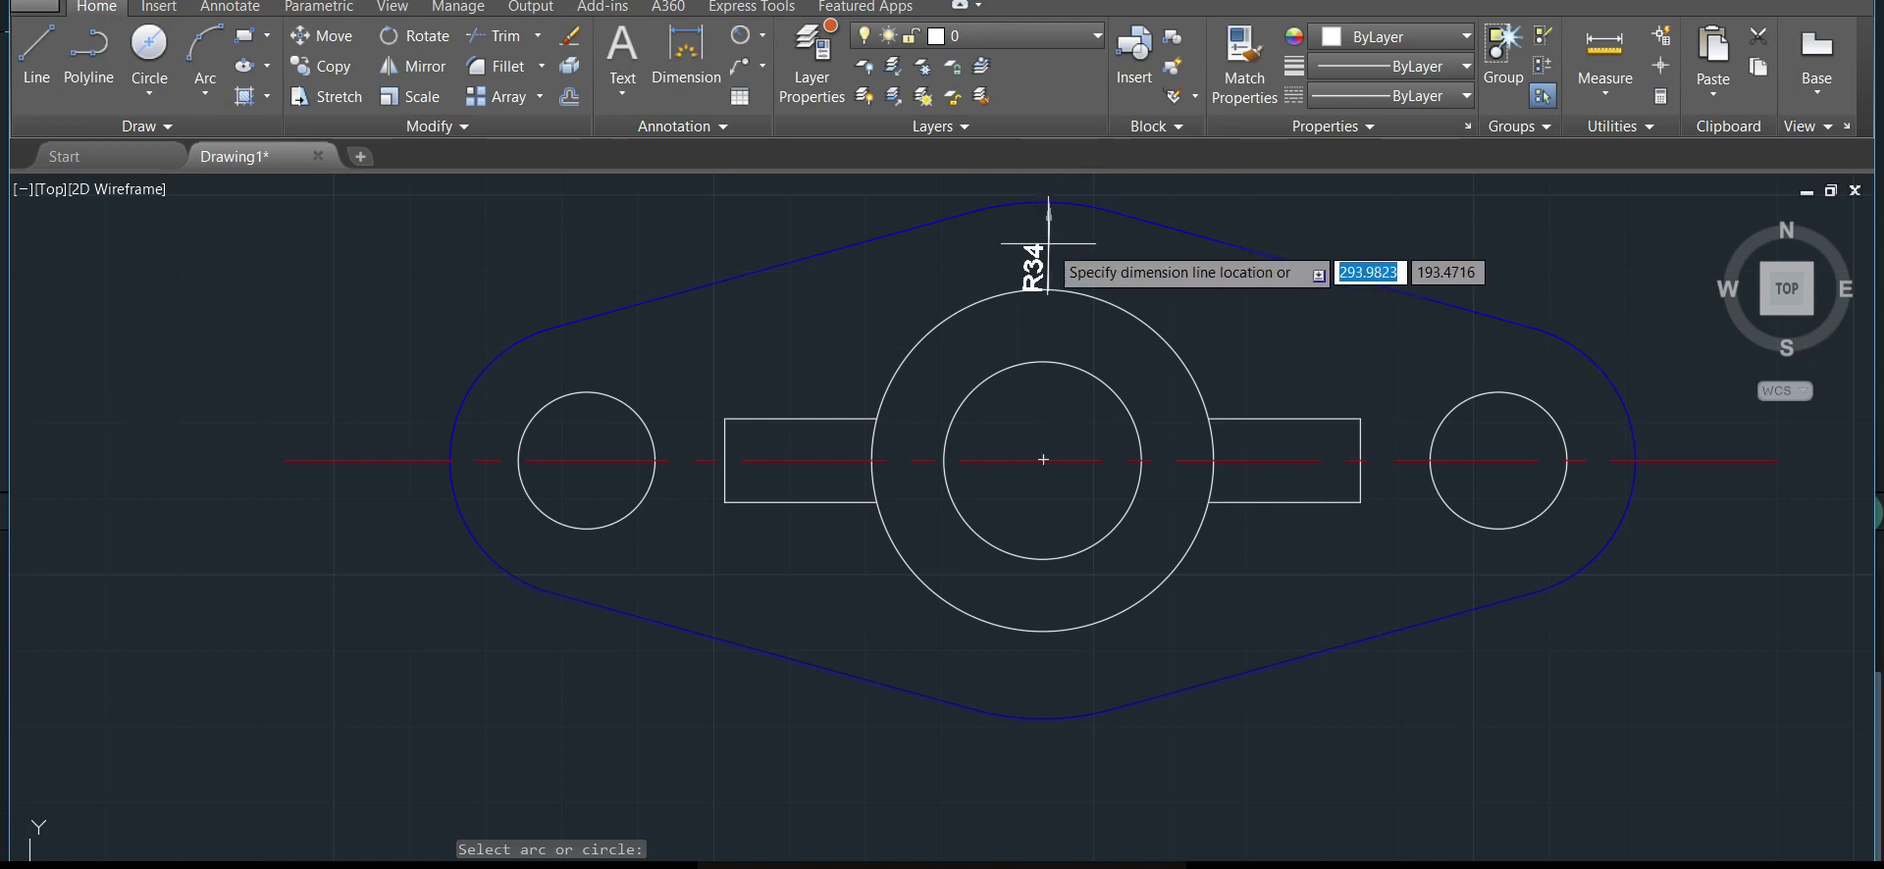
pyautogui.moveTo(1047, 230); pyautogui.dragTo(950, 382, button='middle')
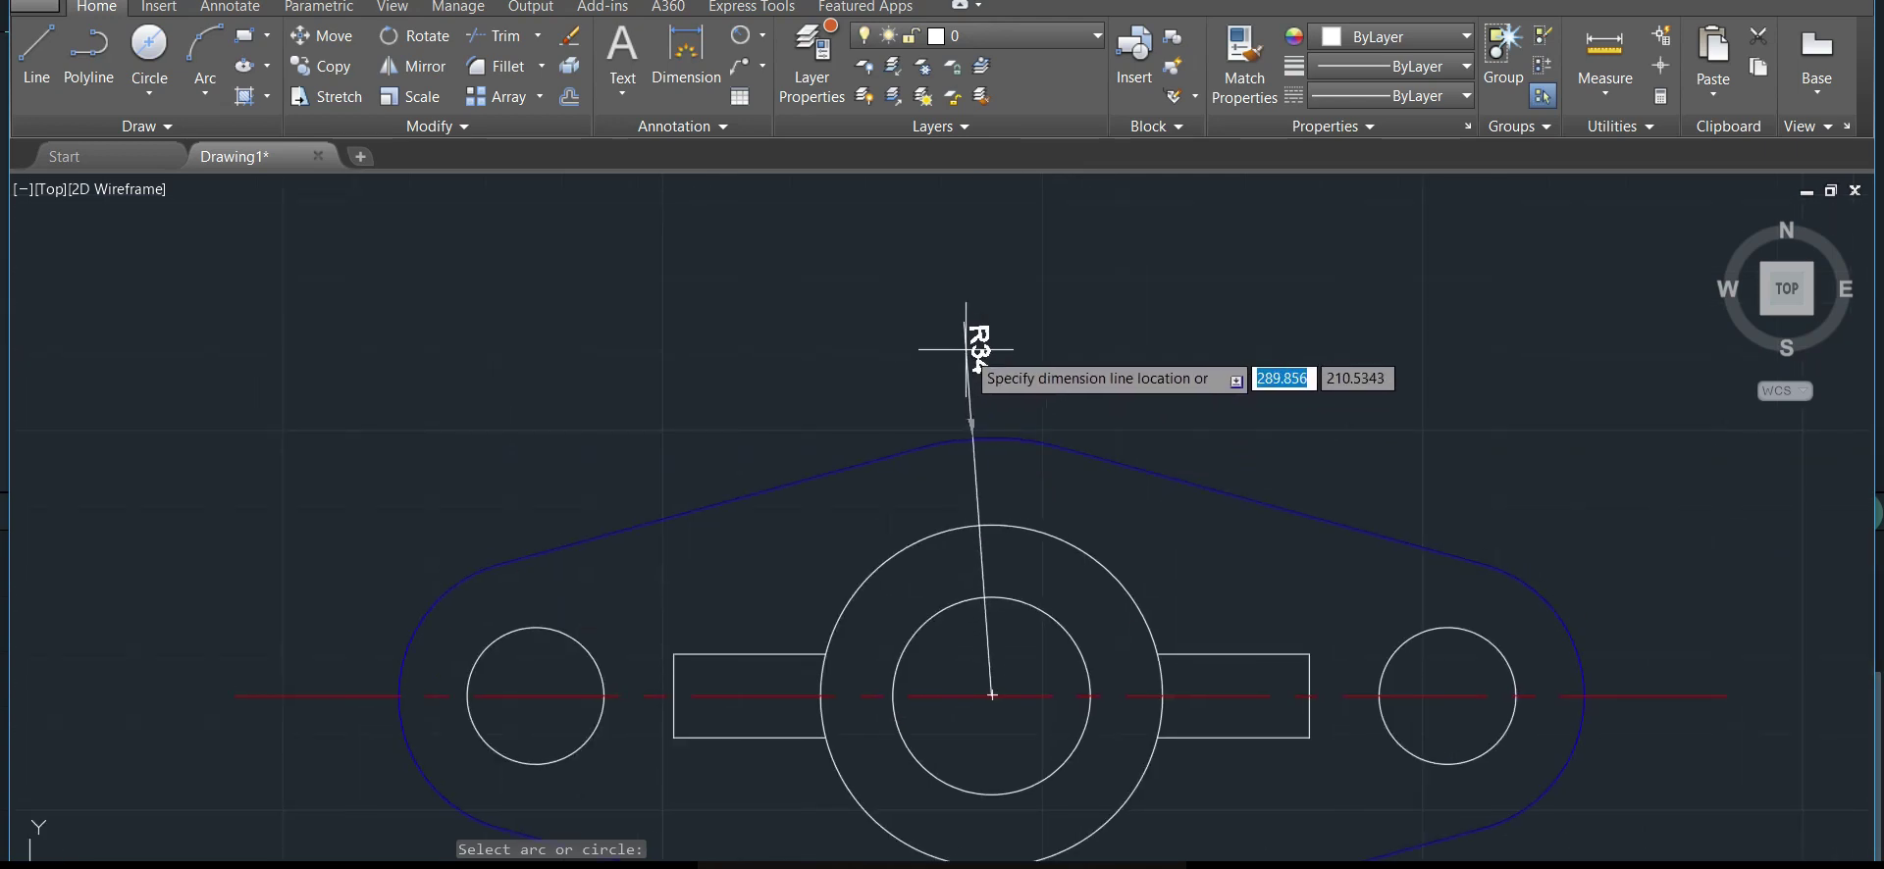
pyautogui.click(966, 348)
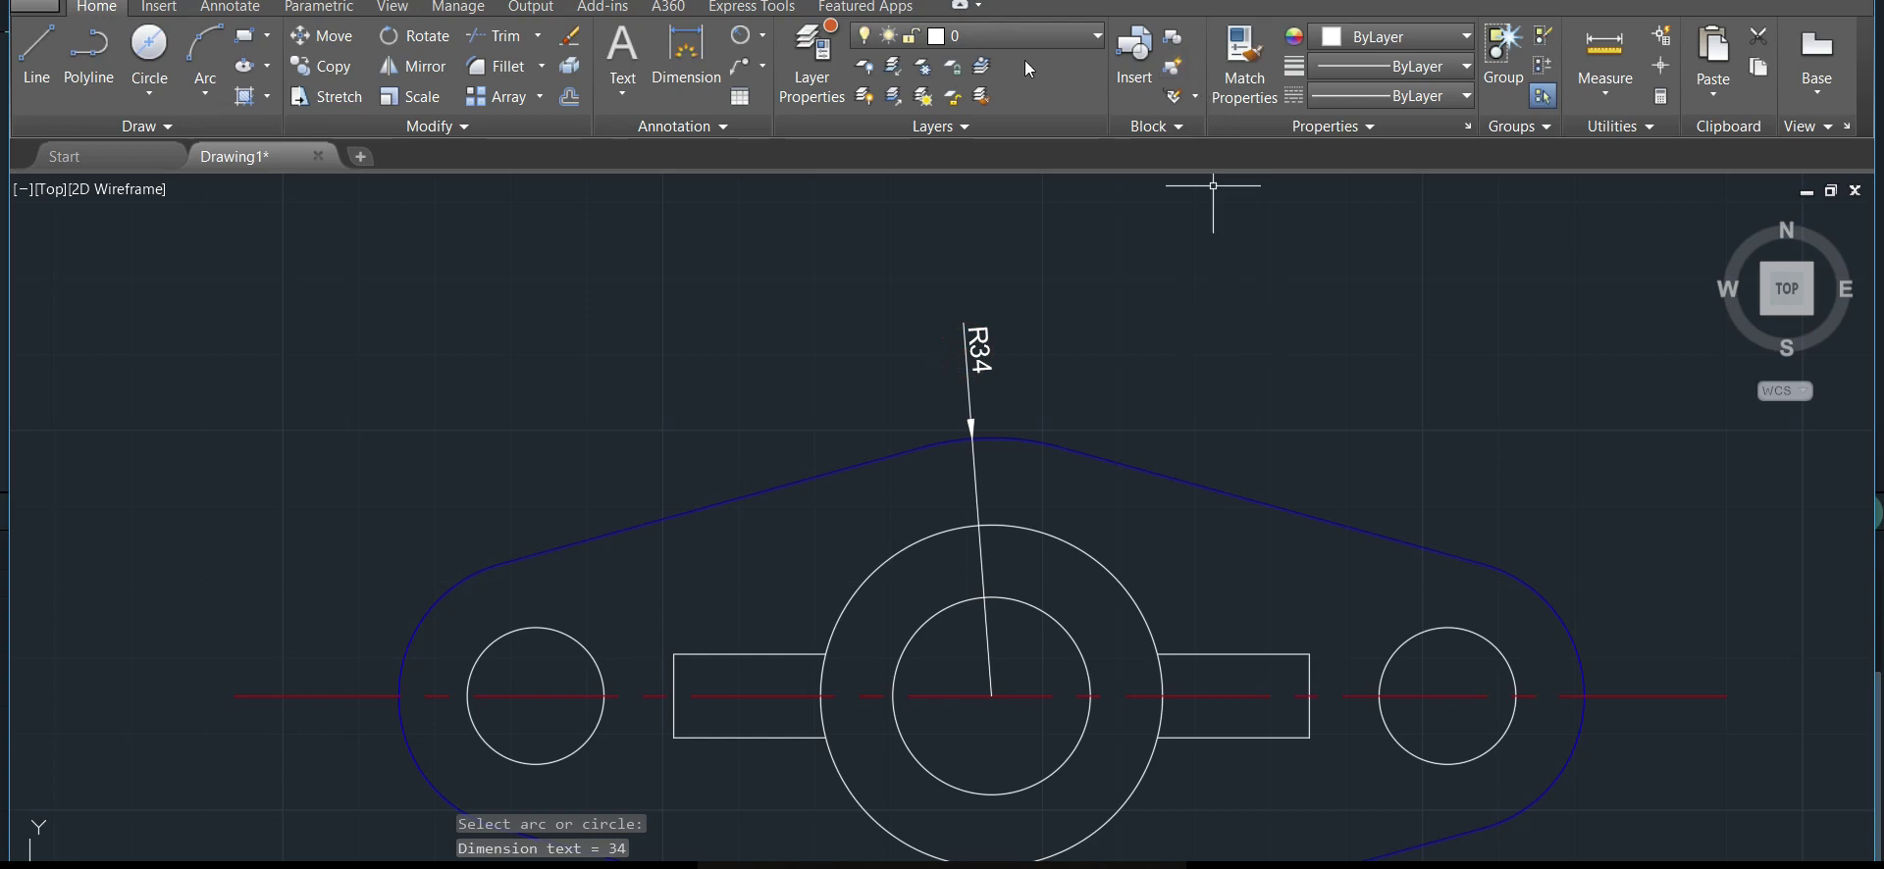
pyautogui.click(738, 43)
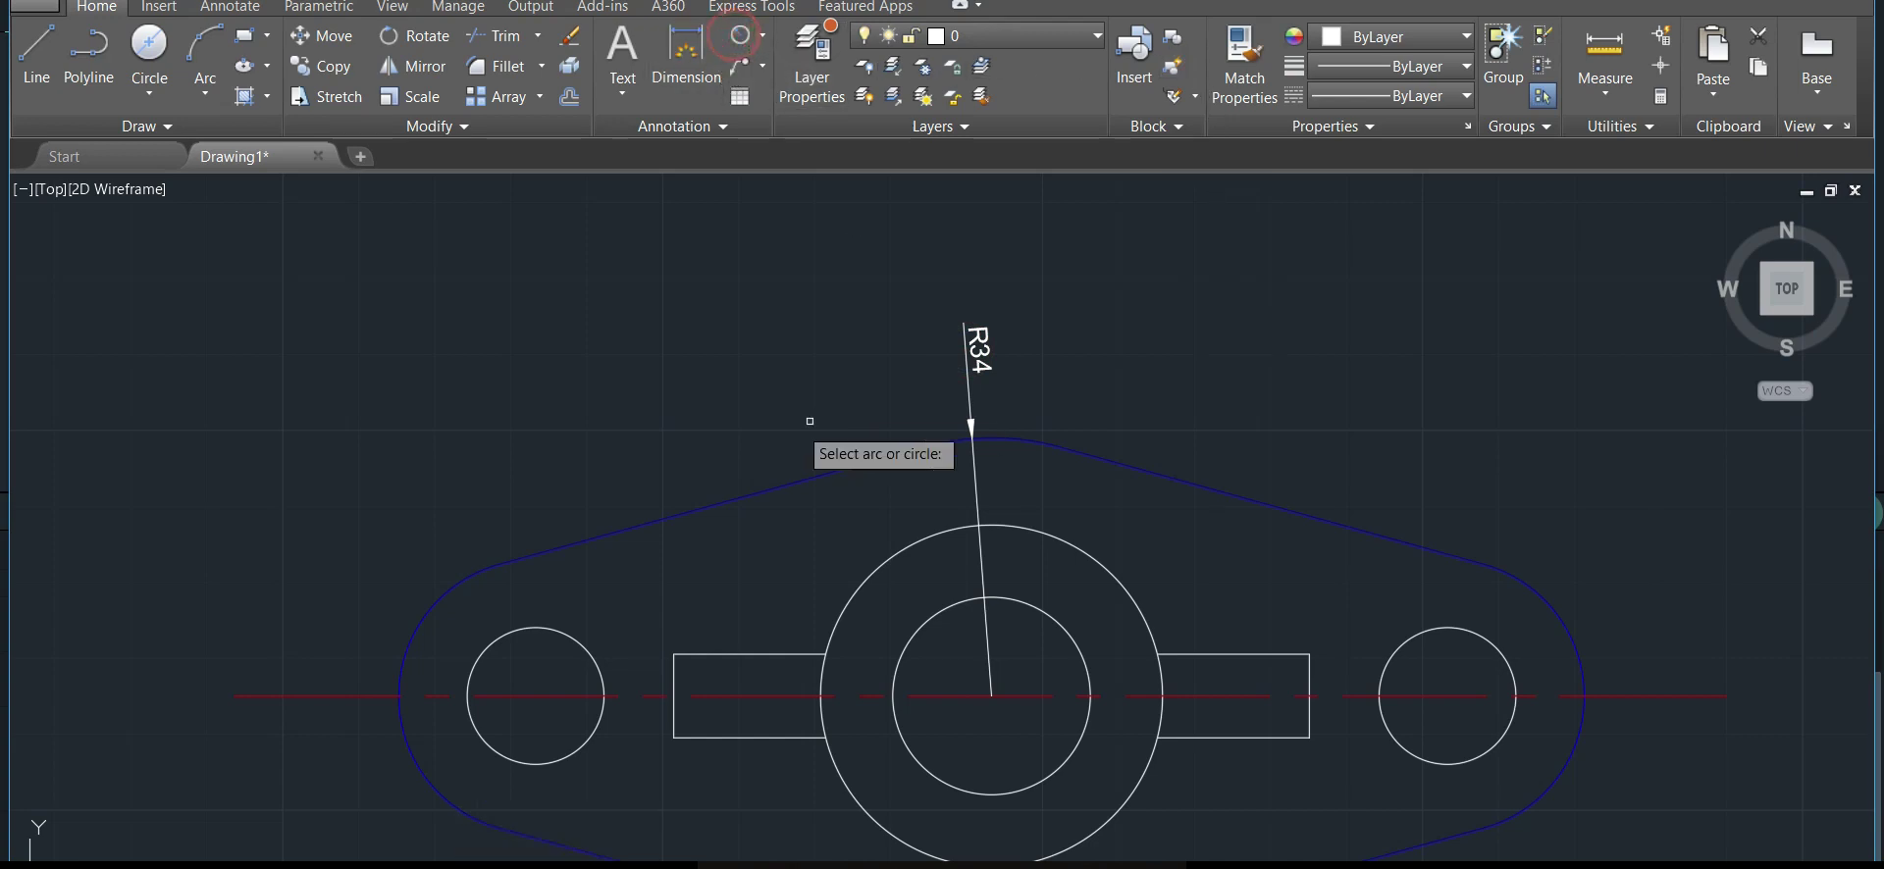
pyautogui.click(498, 633)
pyautogui.click(448, 539)
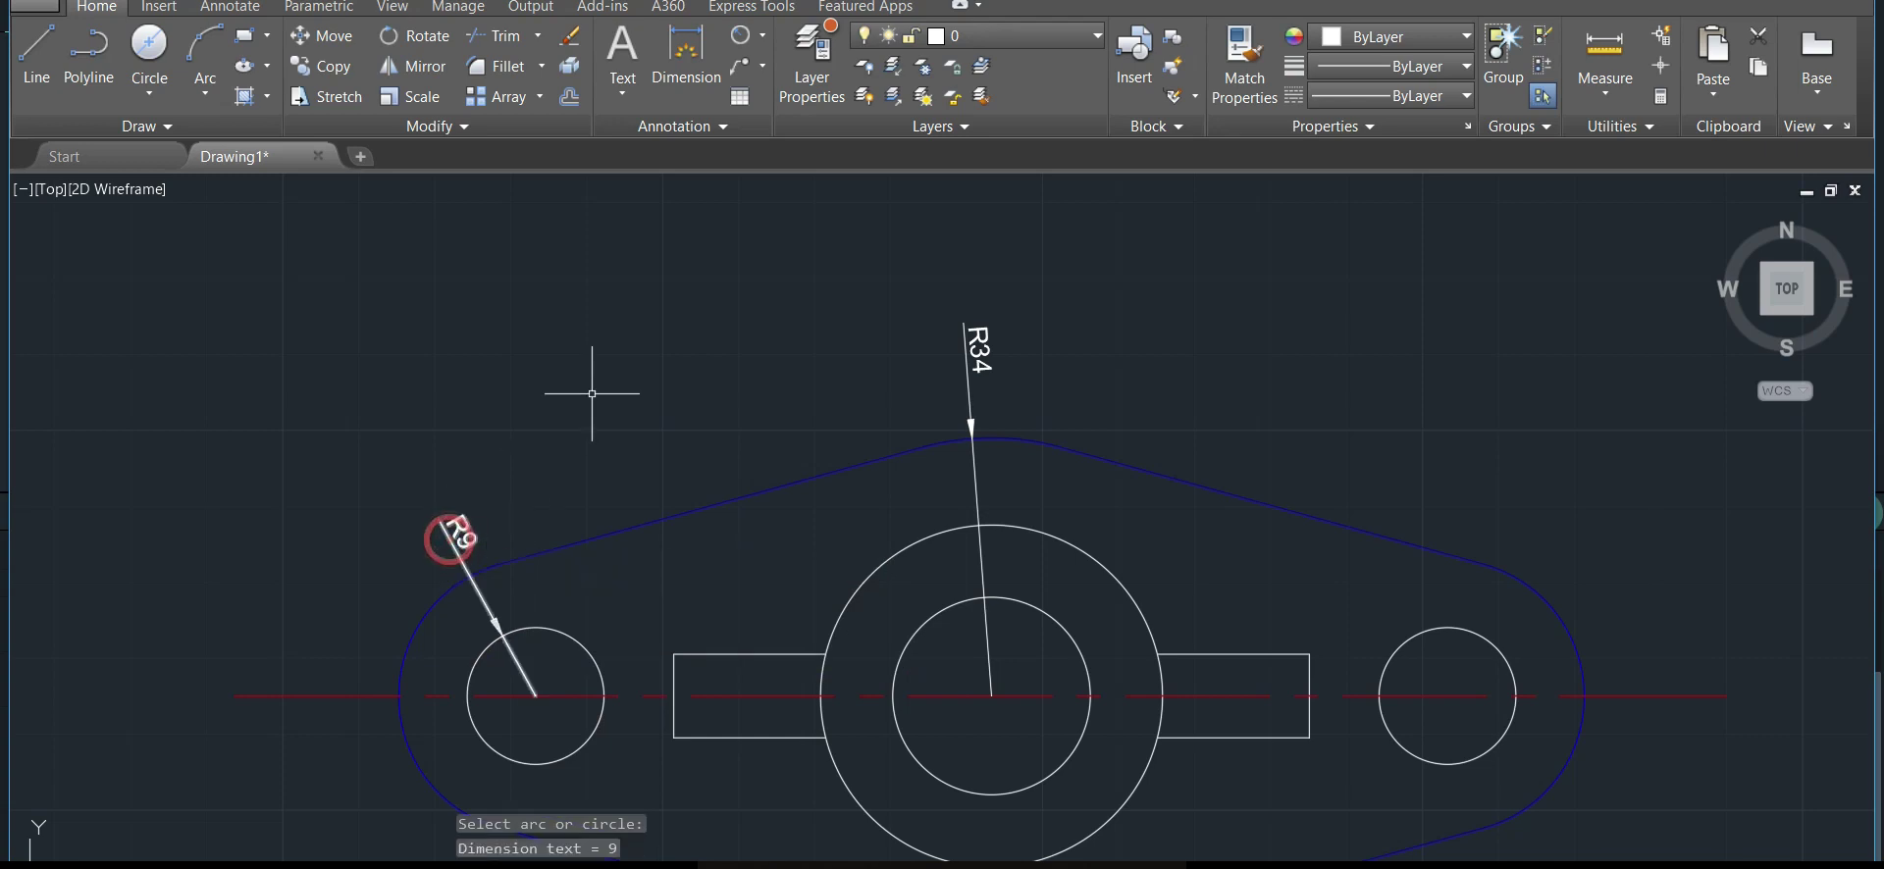
# Add diameter dimensions: Ø36 on the left end arc, Ø18 on the right hole, Ø36 on the right end arc
pyautogui.click(761, 39)
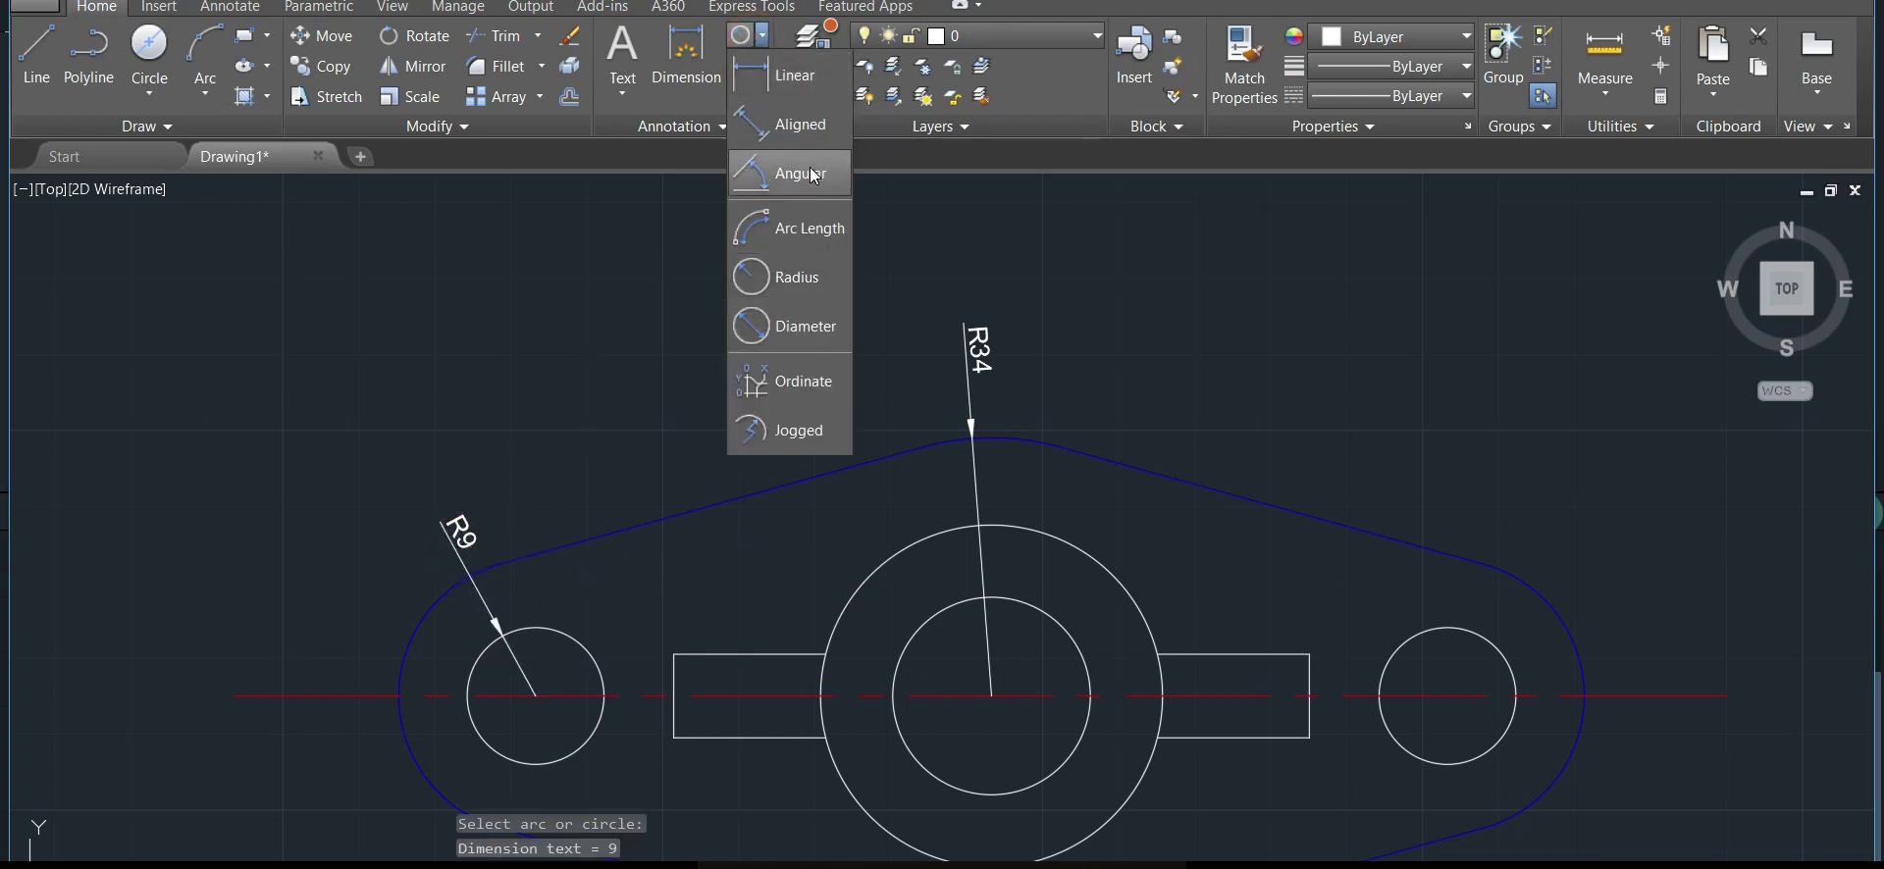
pyautogui.click(778, 326)
pyautogui.click(424, 618)
pyautogui.click(291, 602)
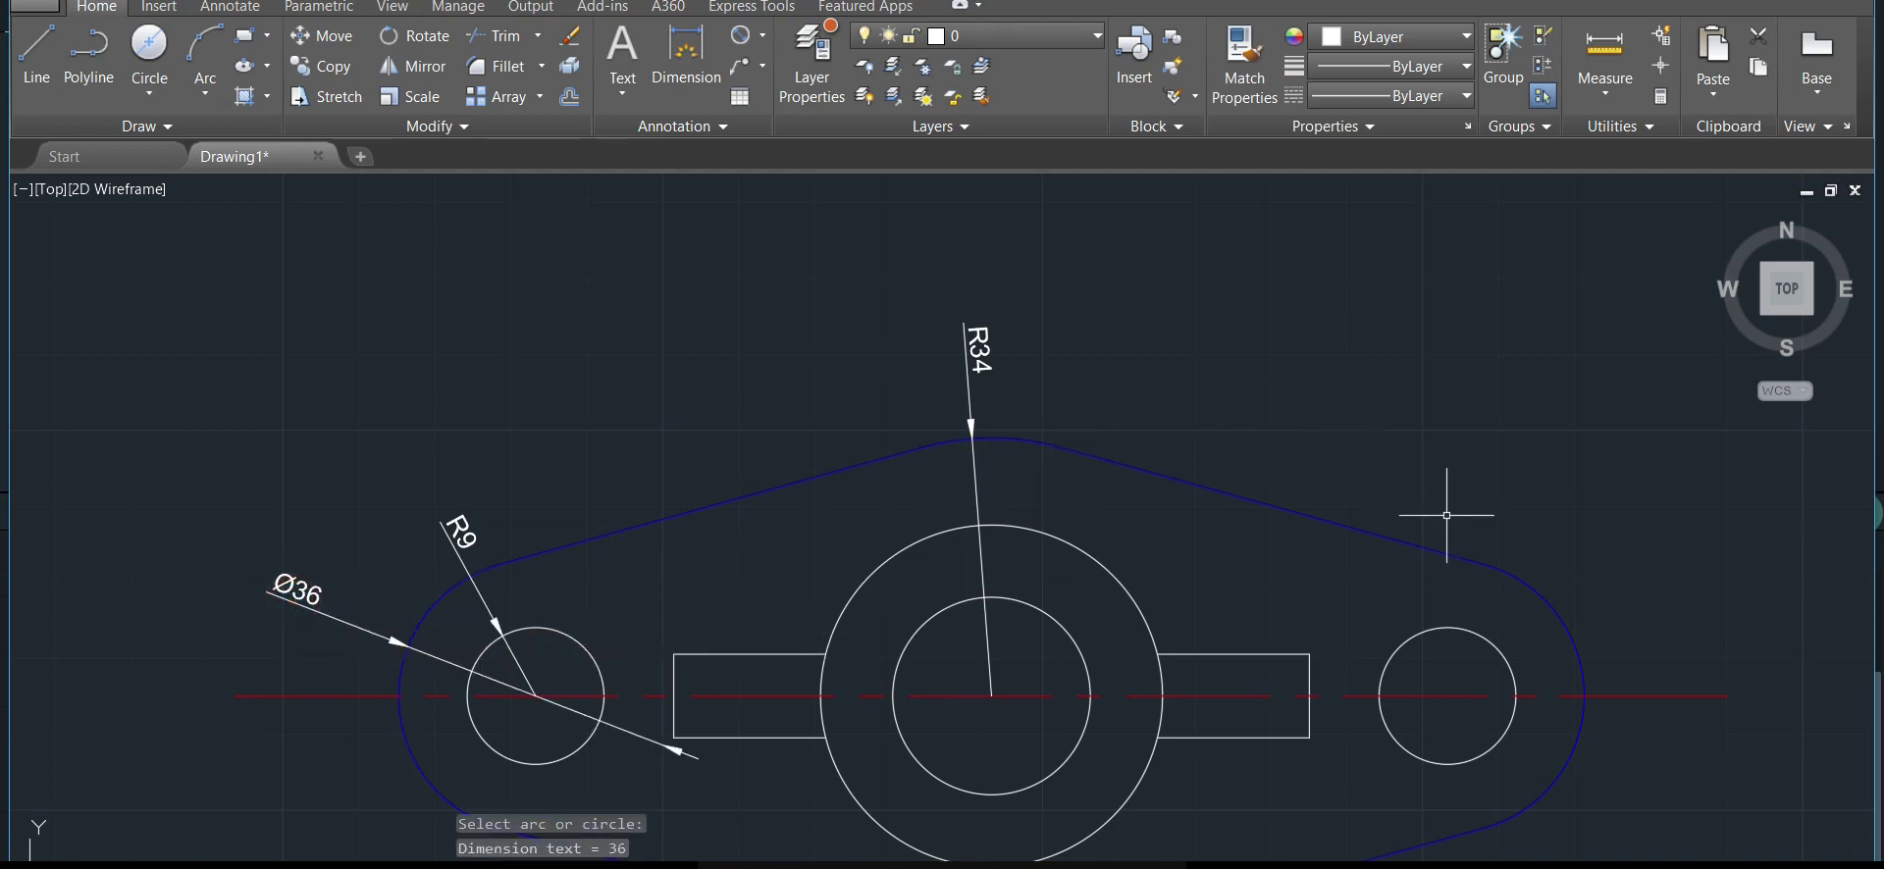
pyautogui.press('Return')
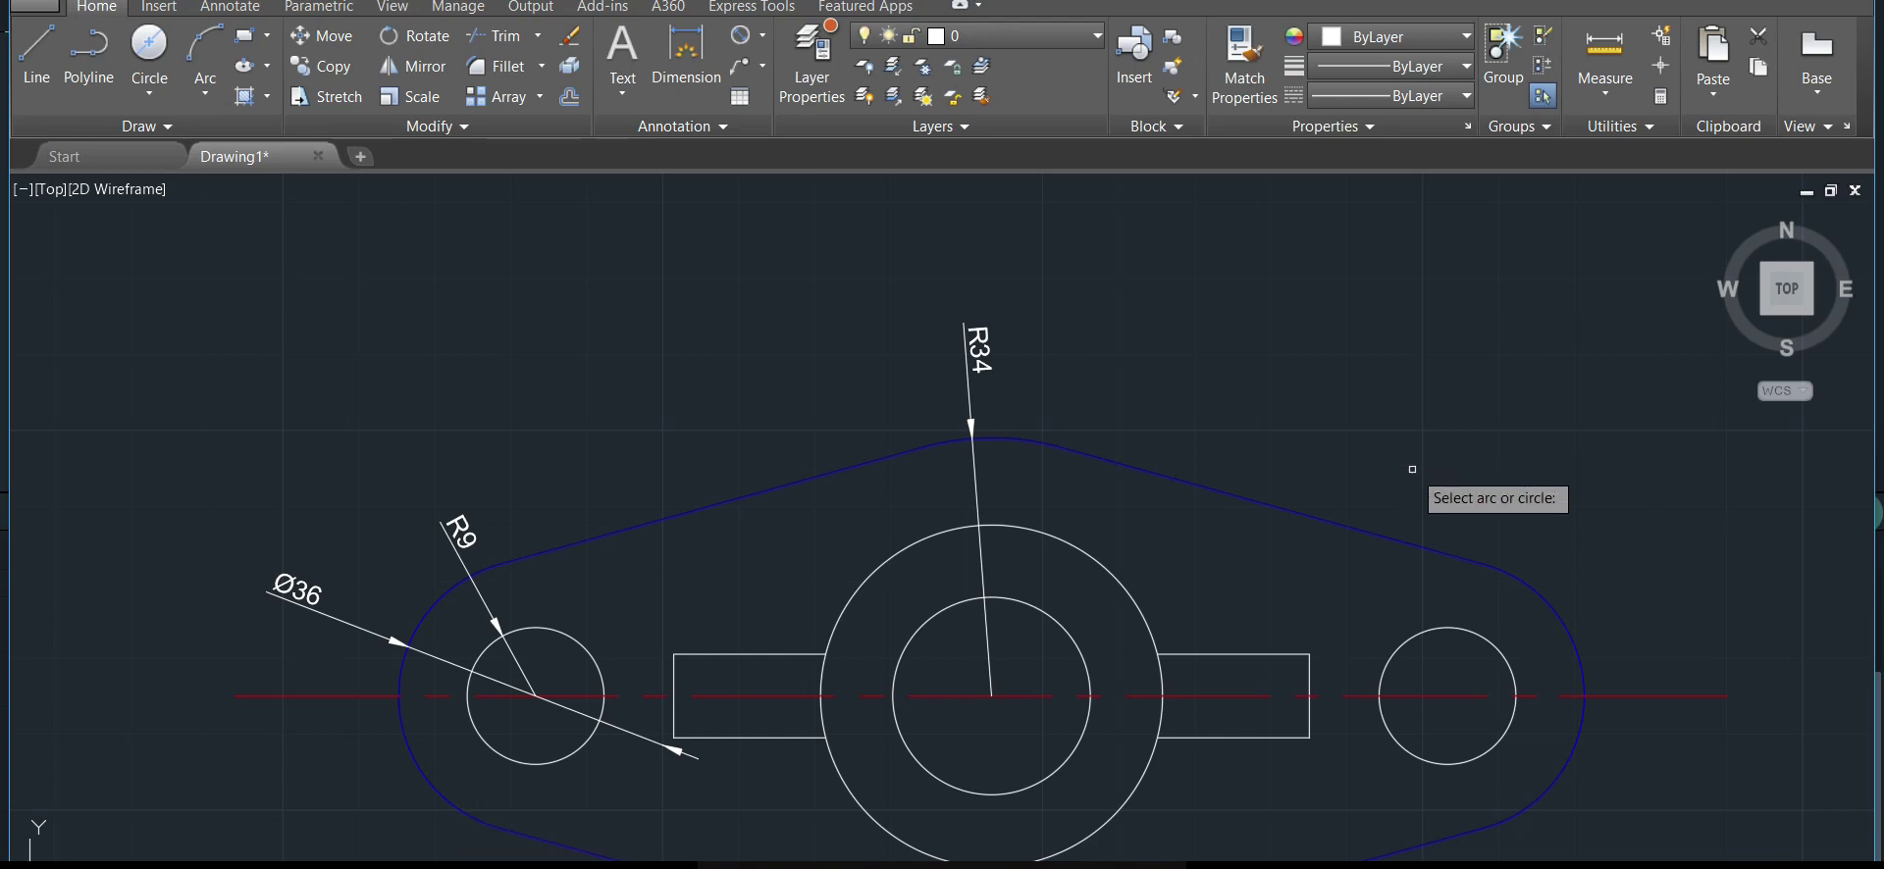
pyautogui.click(1491, 646)
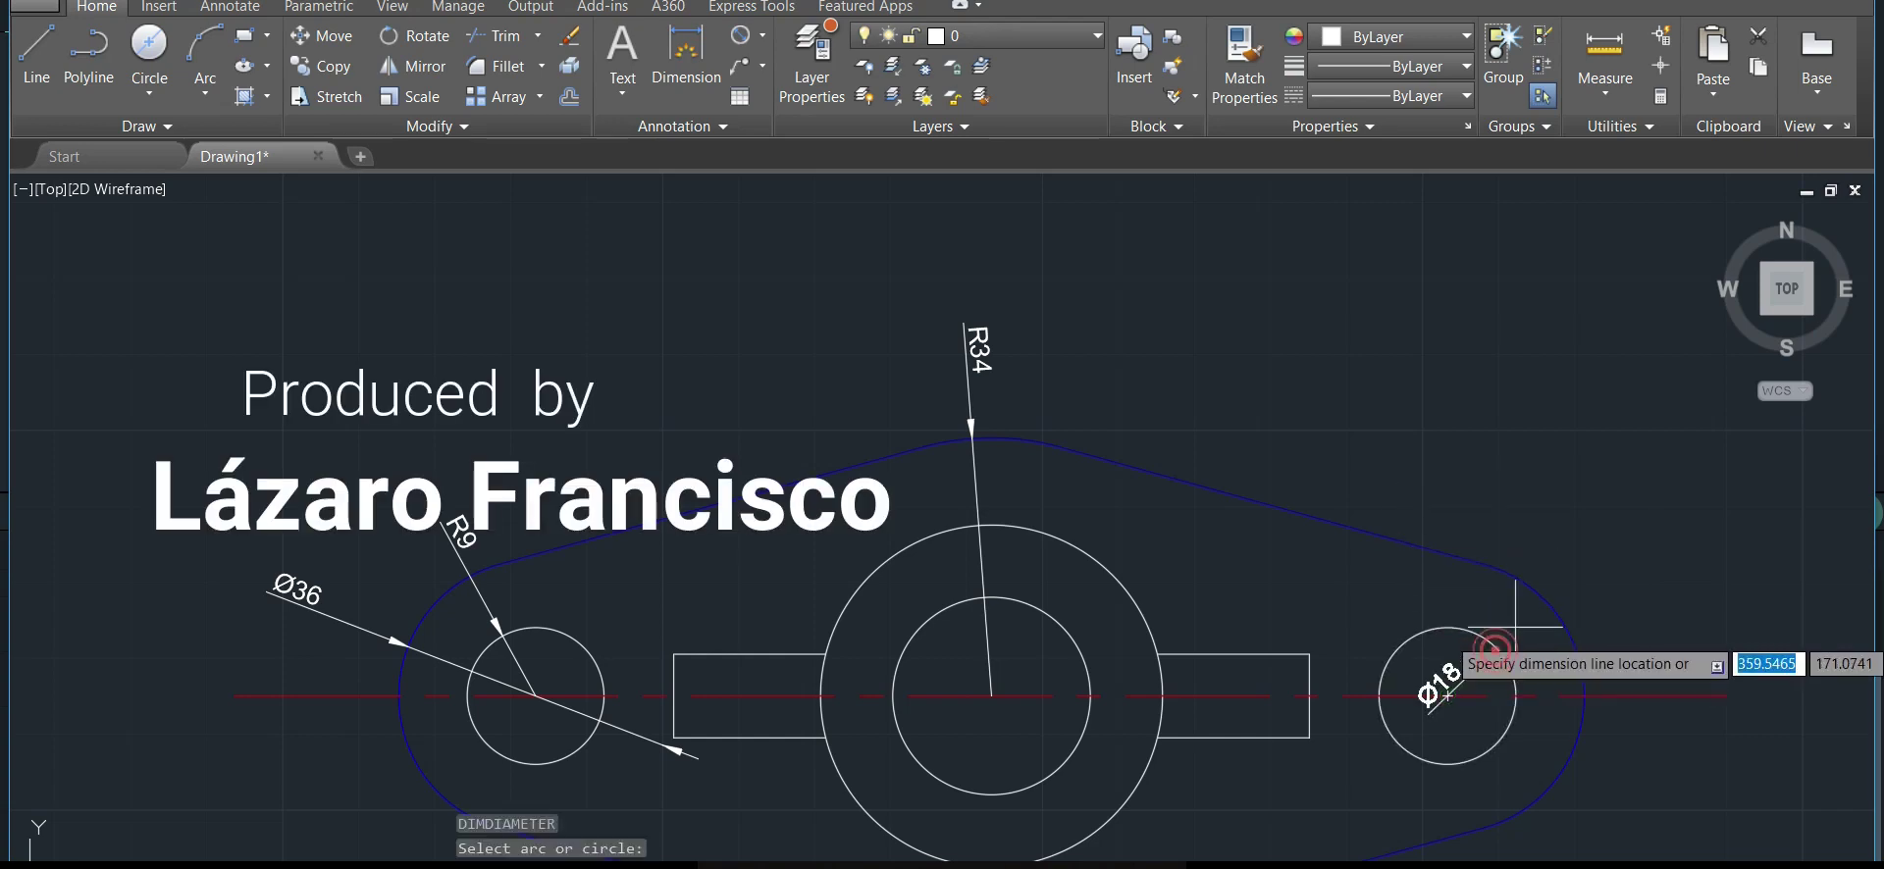
pyautogui.click(1533, 468)
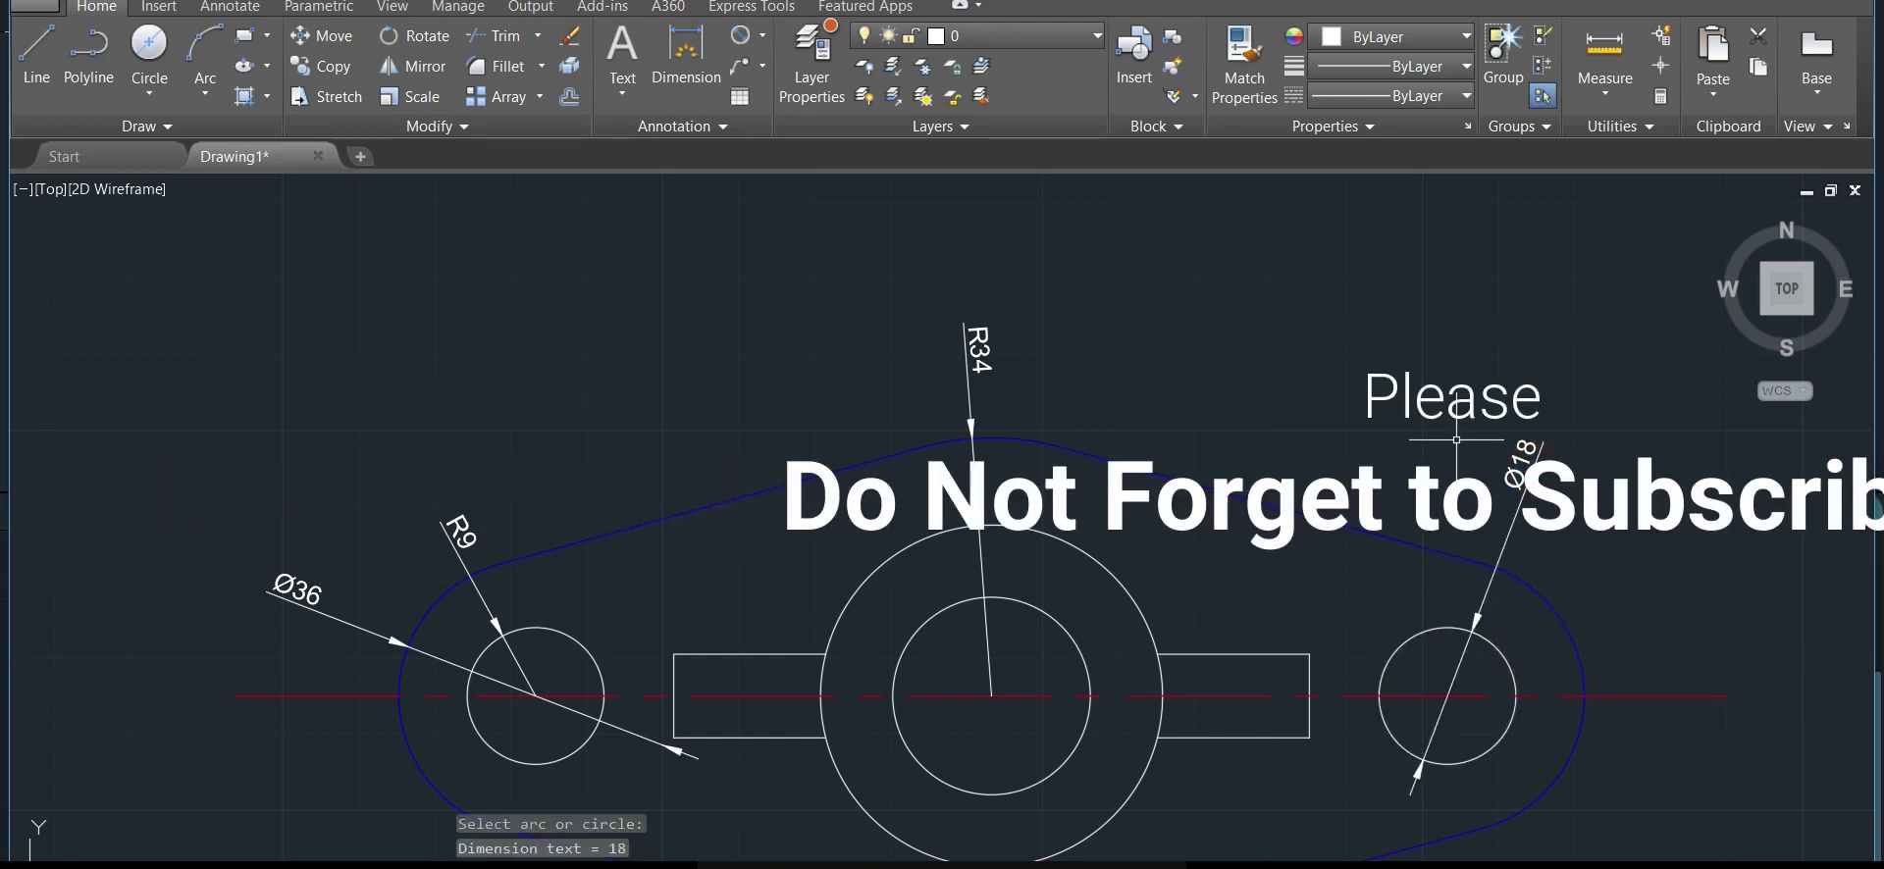
pyautogui.press('Return')
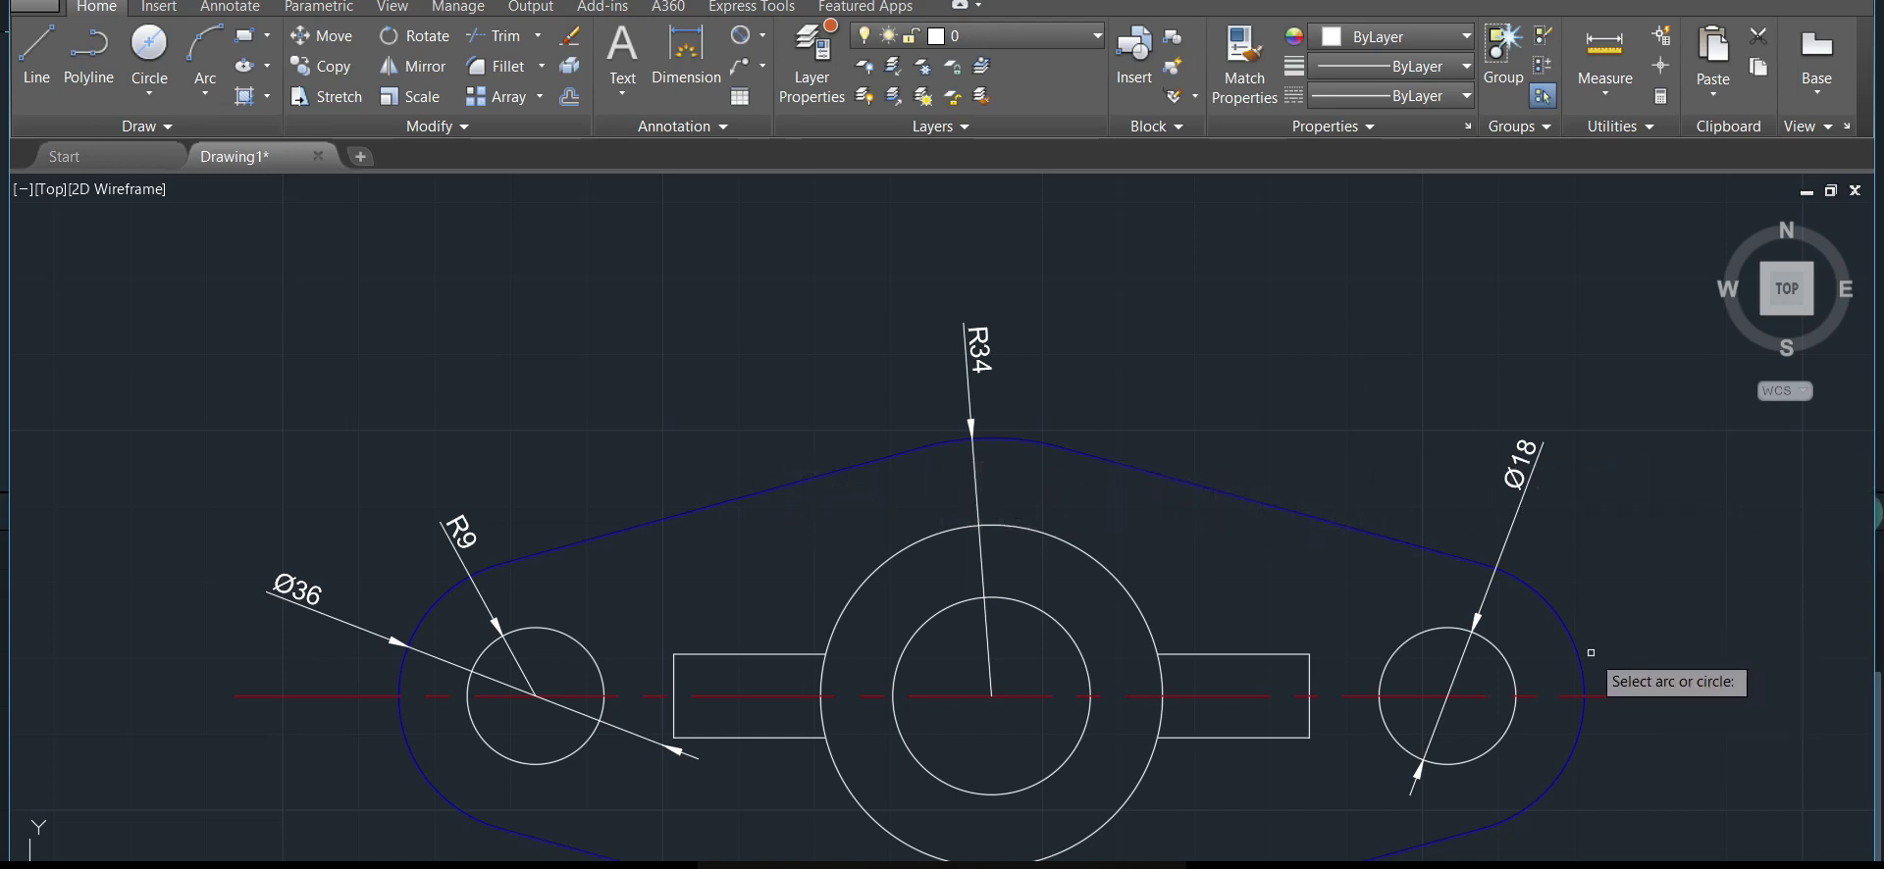
pyautogui.click(1582, 658)
pyautogui.click(1690, 564)
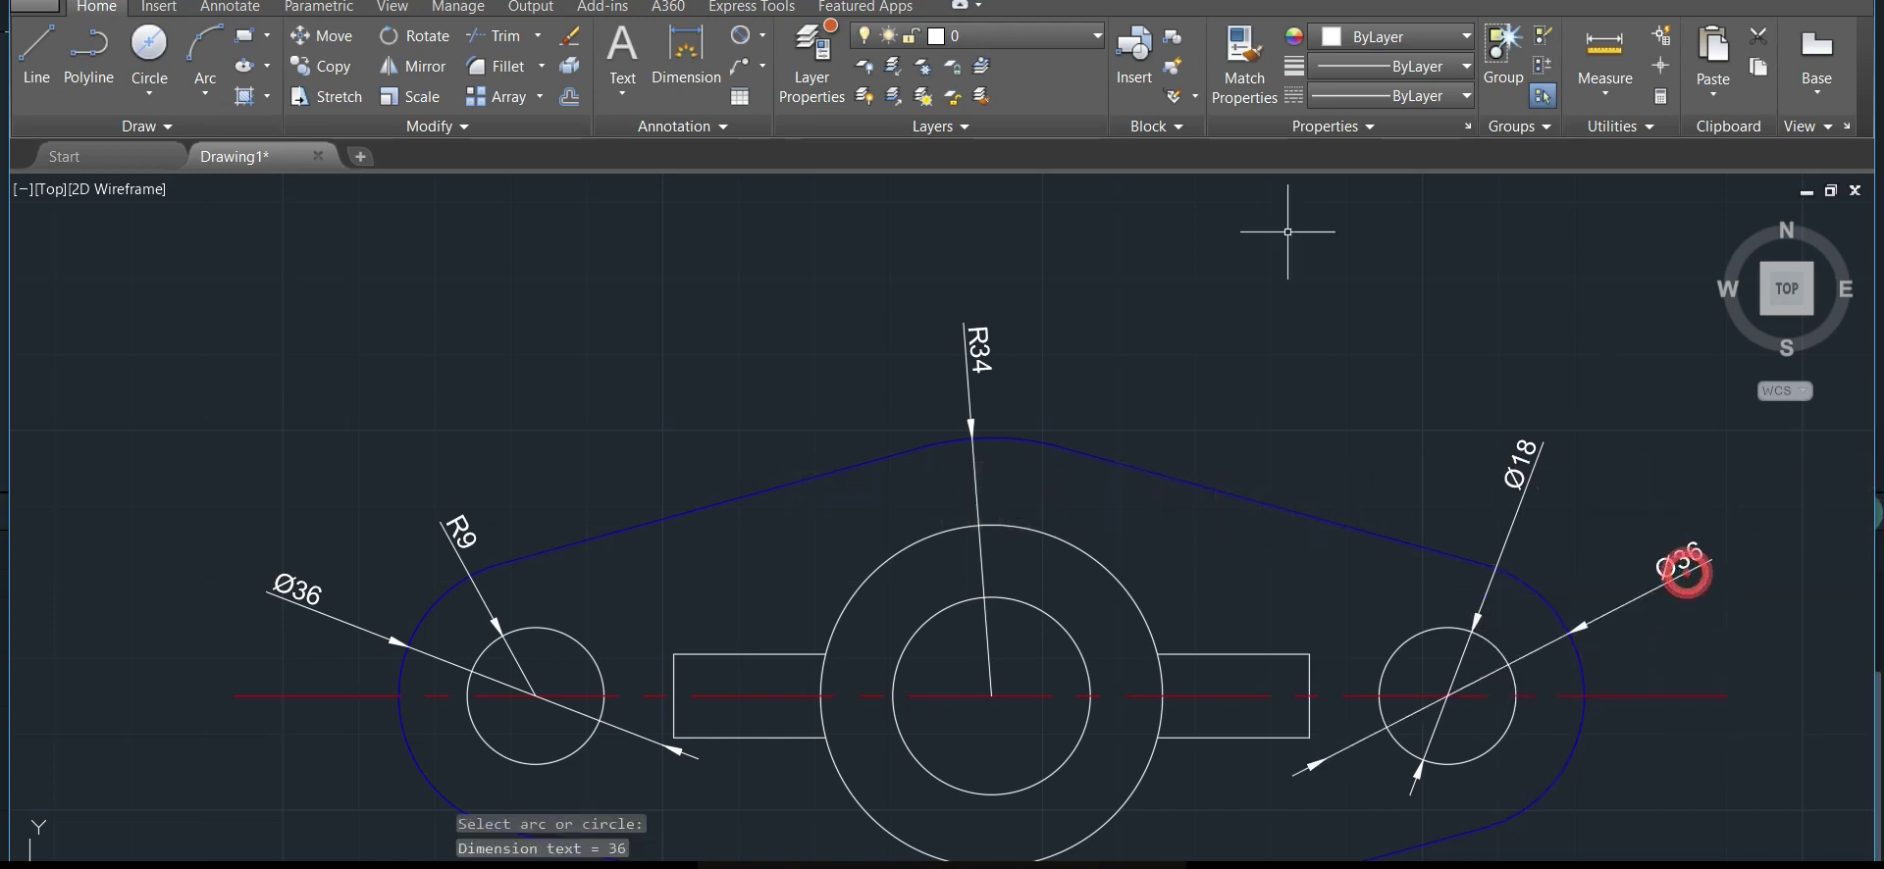
pyautogui.click(765, 38)
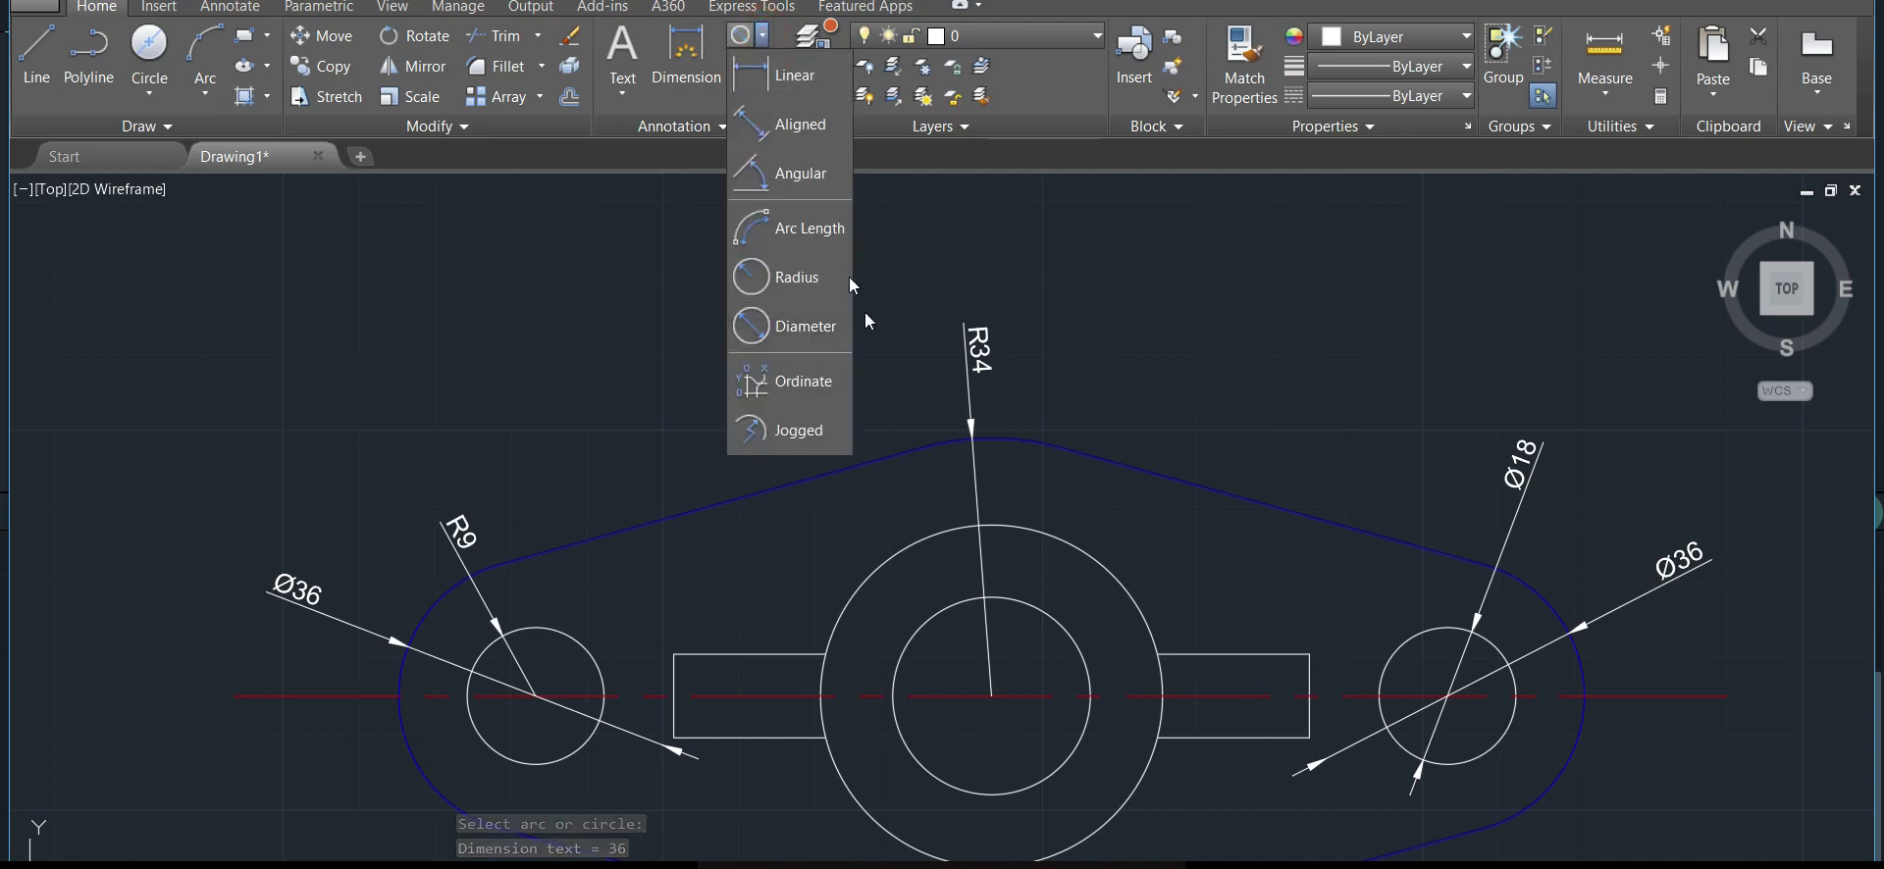
# Place ordinate dimensions 214,79 and 223,61 above the part's top arc
pyautogui.click(810, 393)
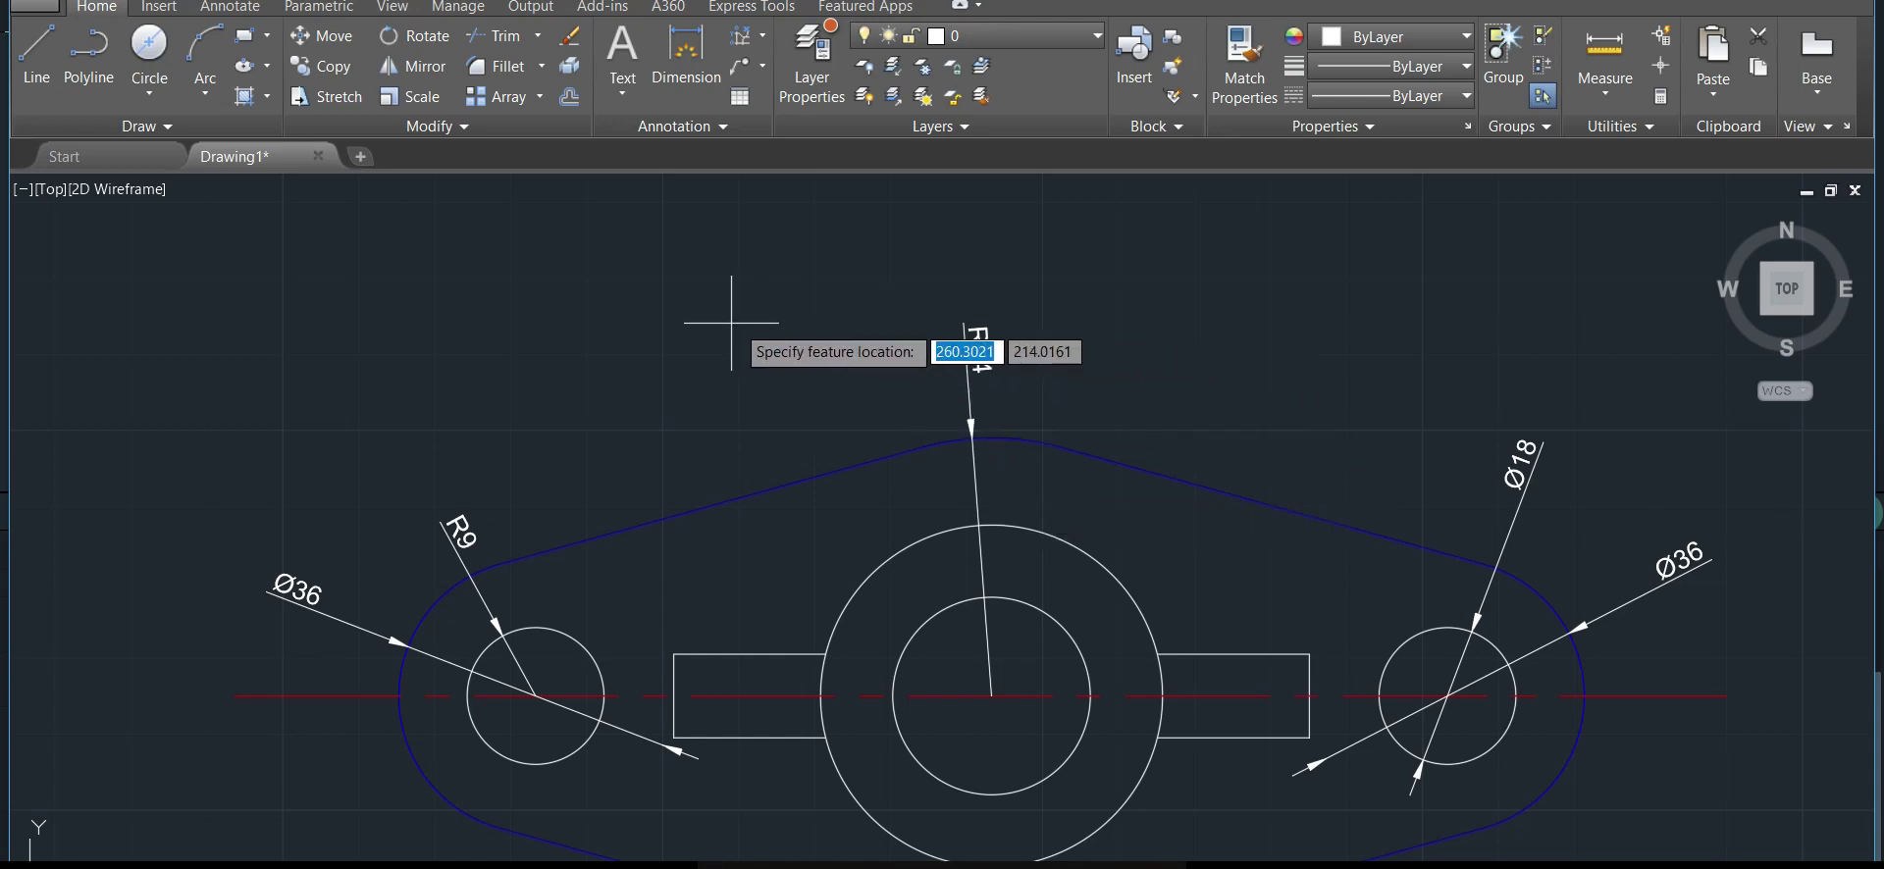
pyautogui.click(462, 316)
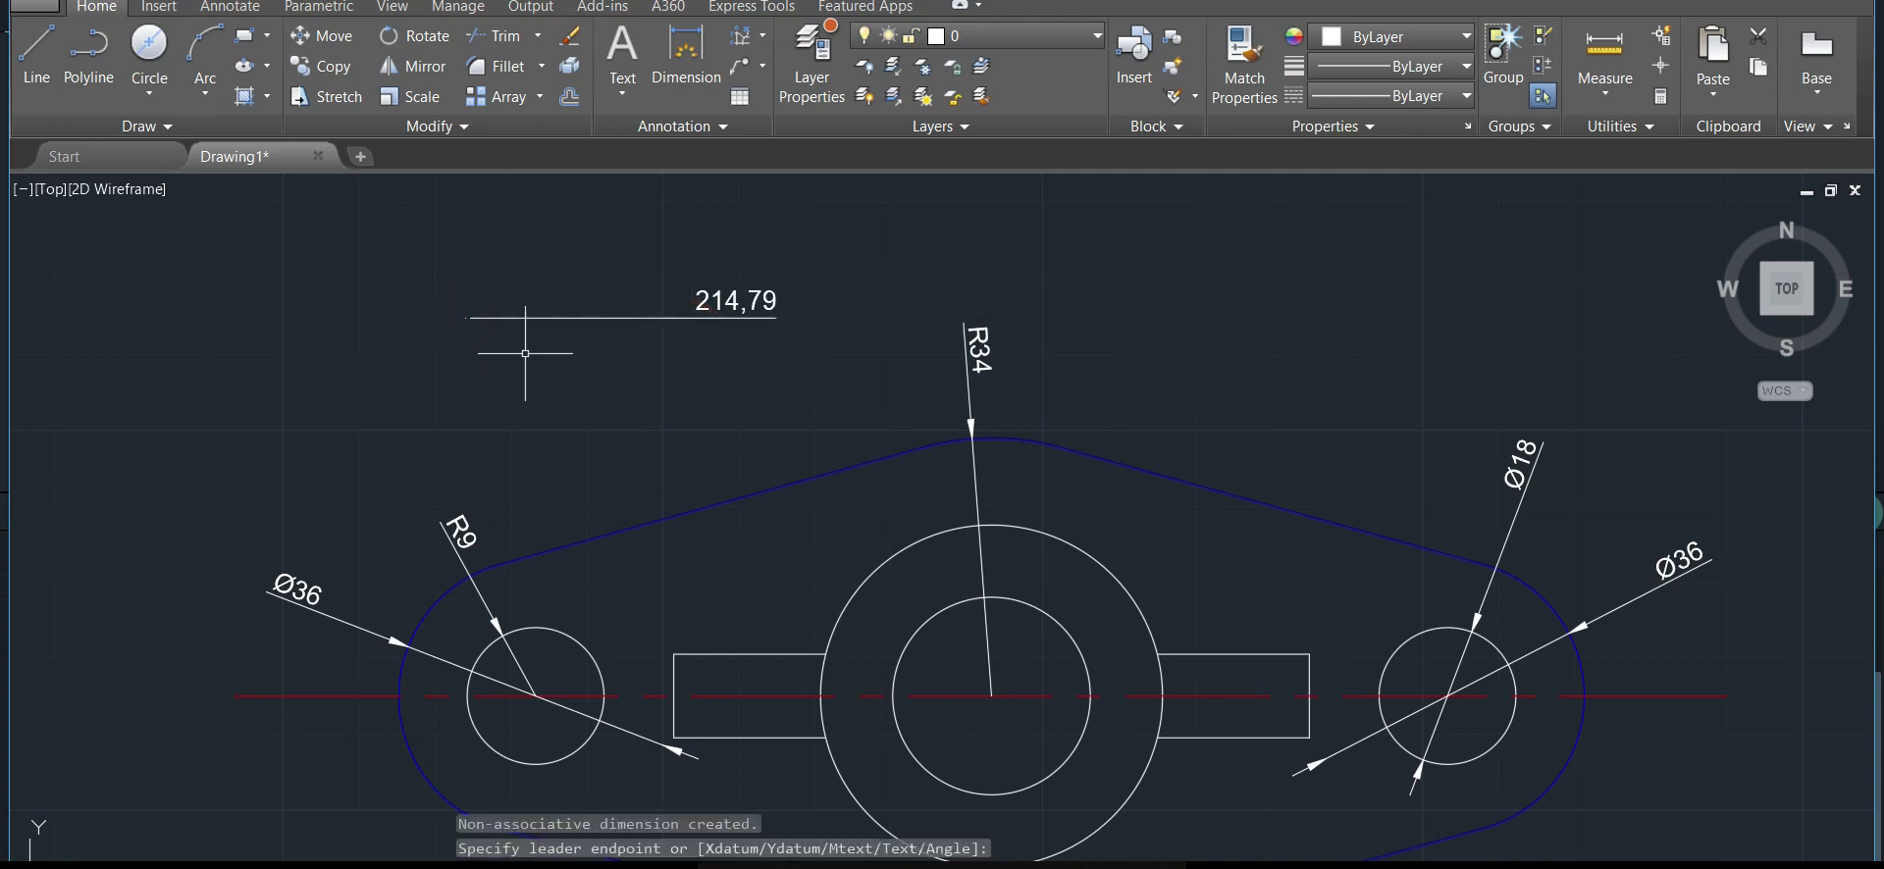
pyautogui.scroll(2, 555, 354)
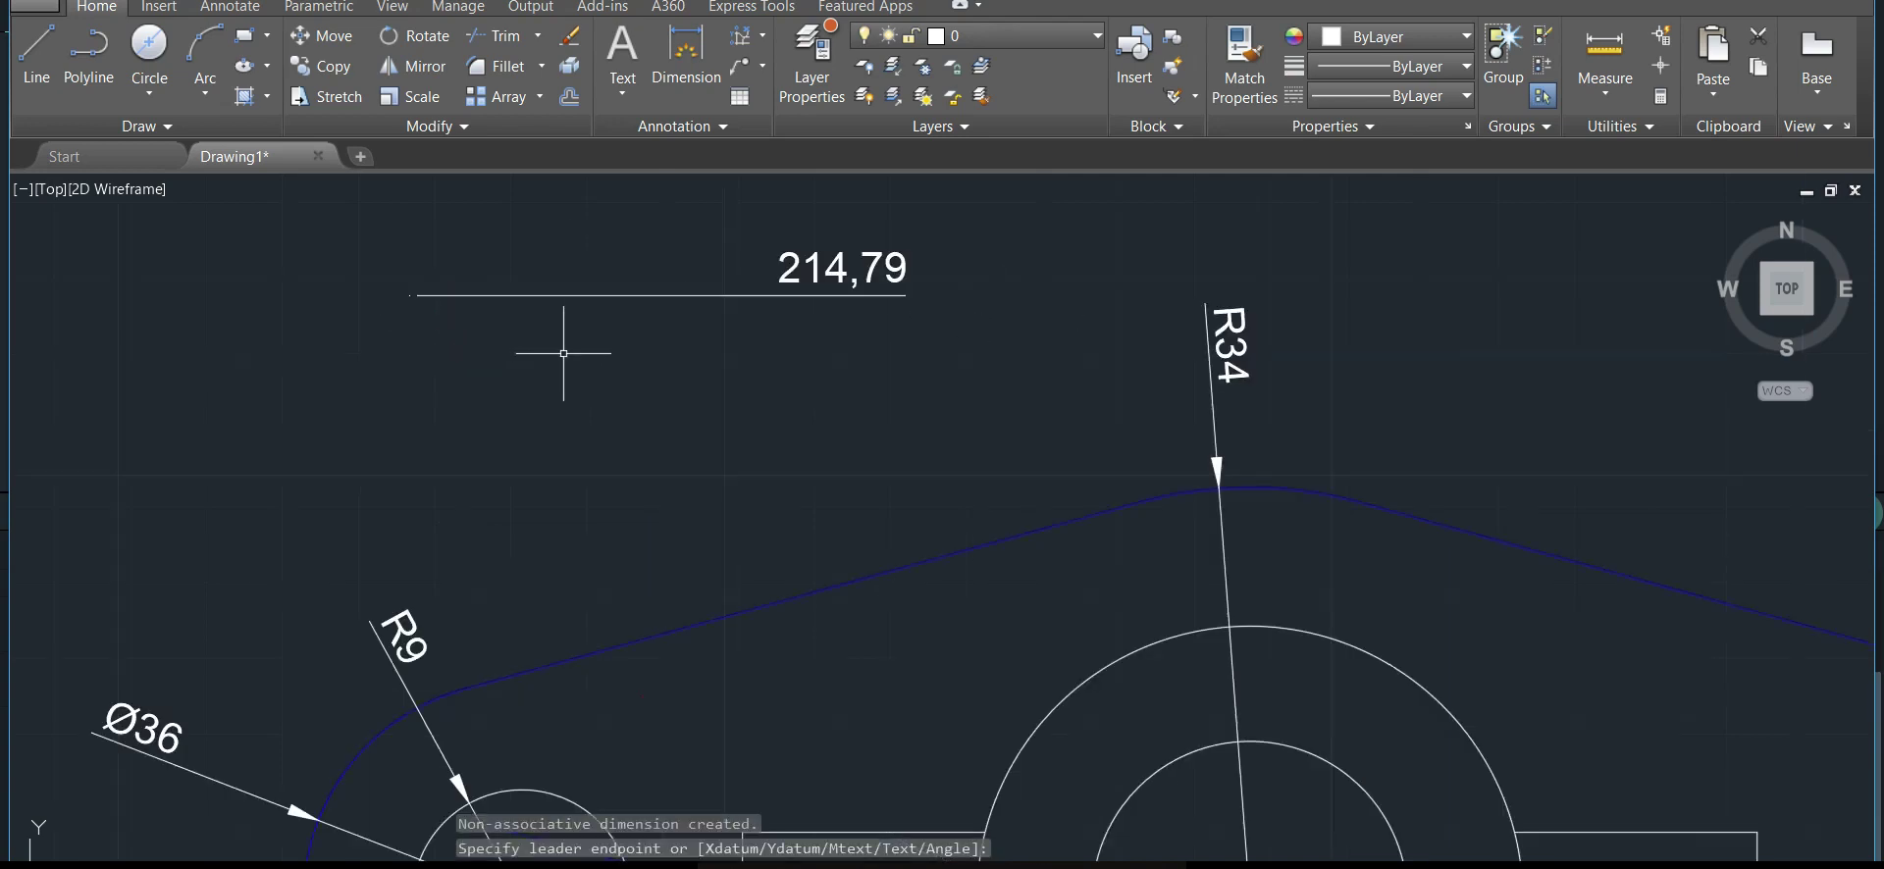
pyautogui.click(414, 301)
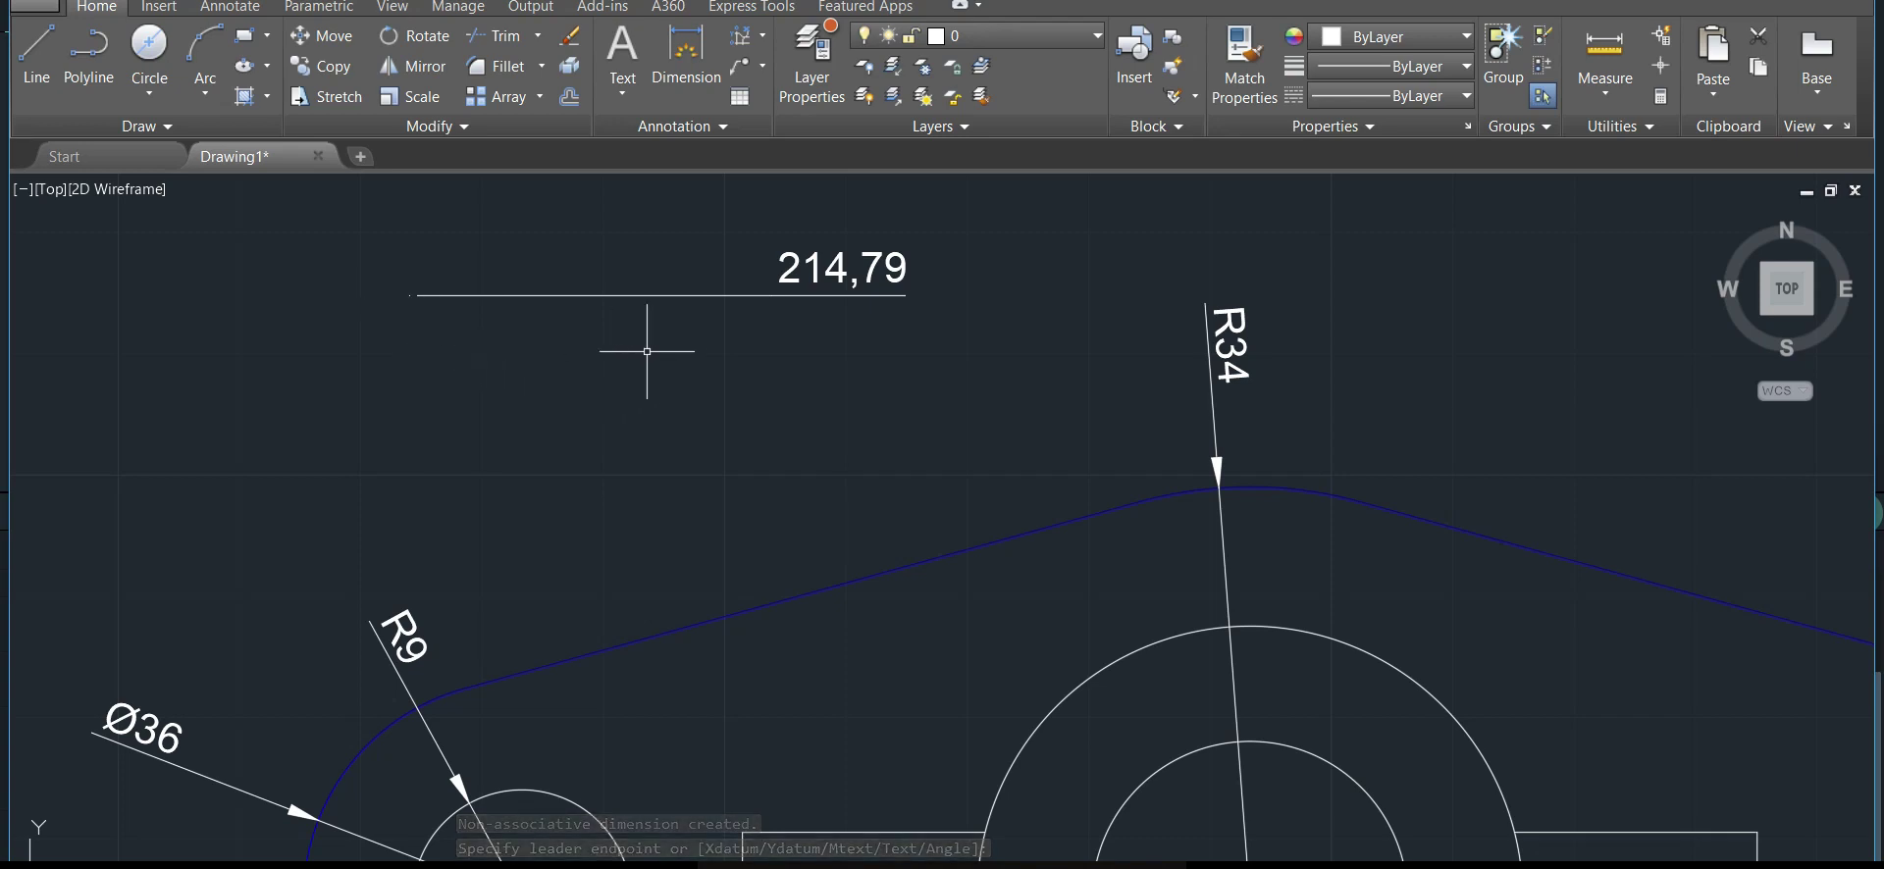
pyautogui.moveTo(647, 350); pyautogui.dragTo(628, 535, button='middle')
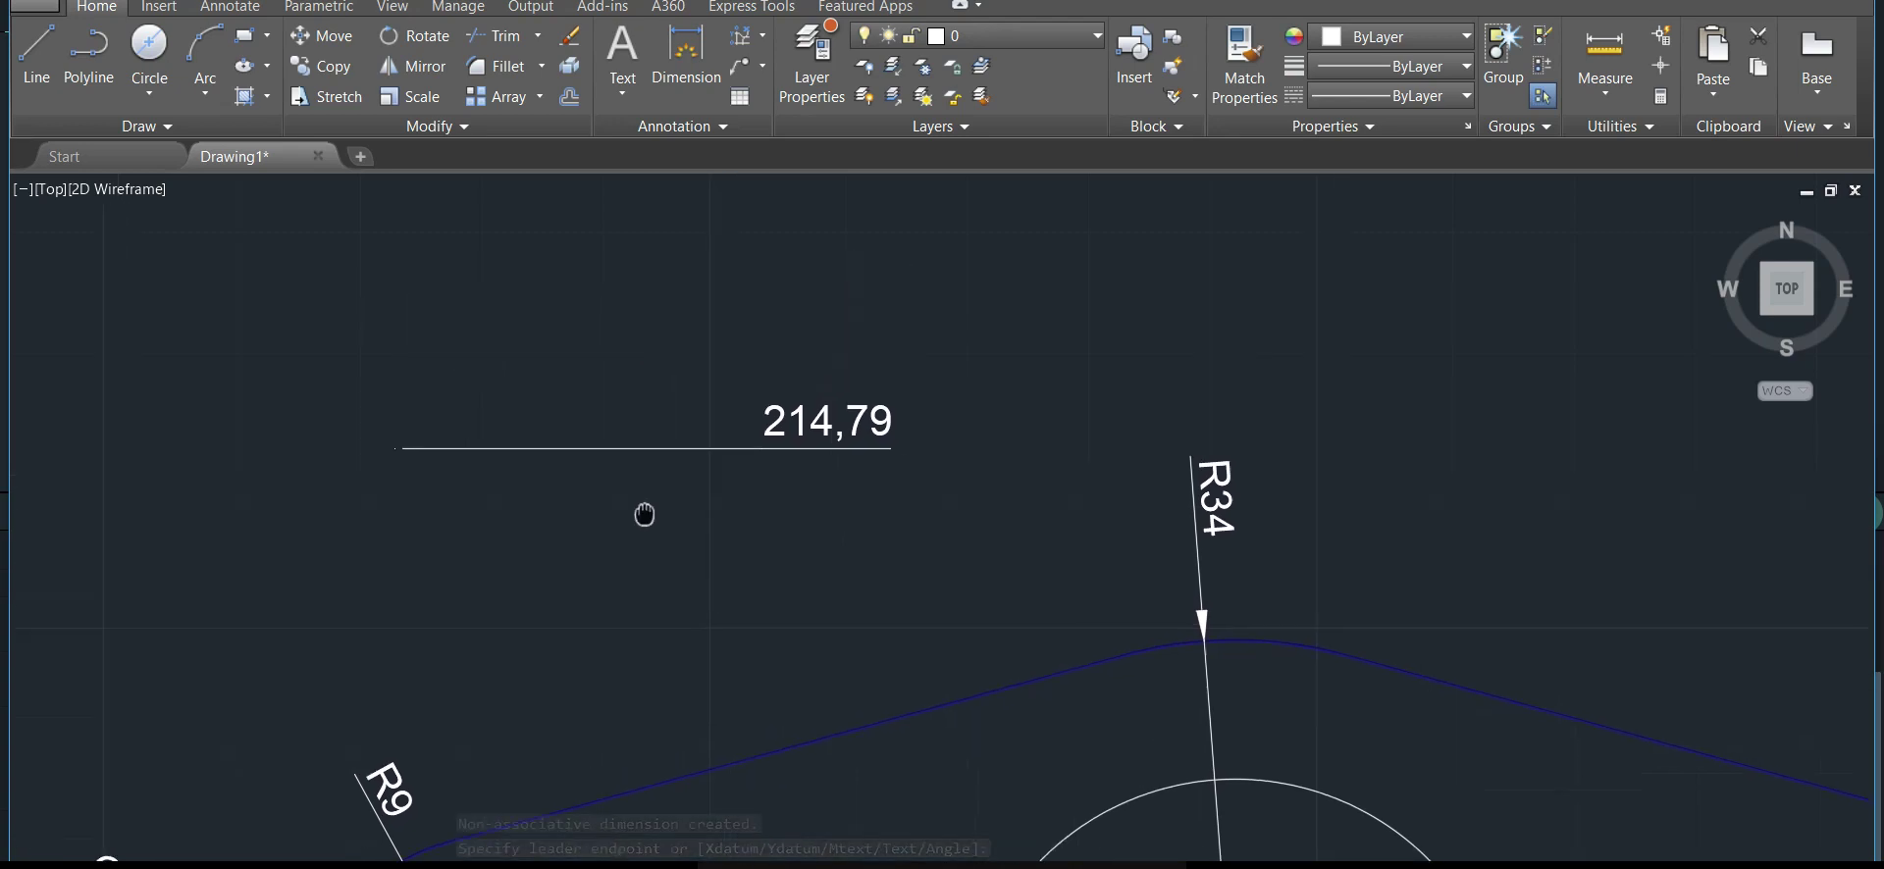
pyautogui.click(731, 49)
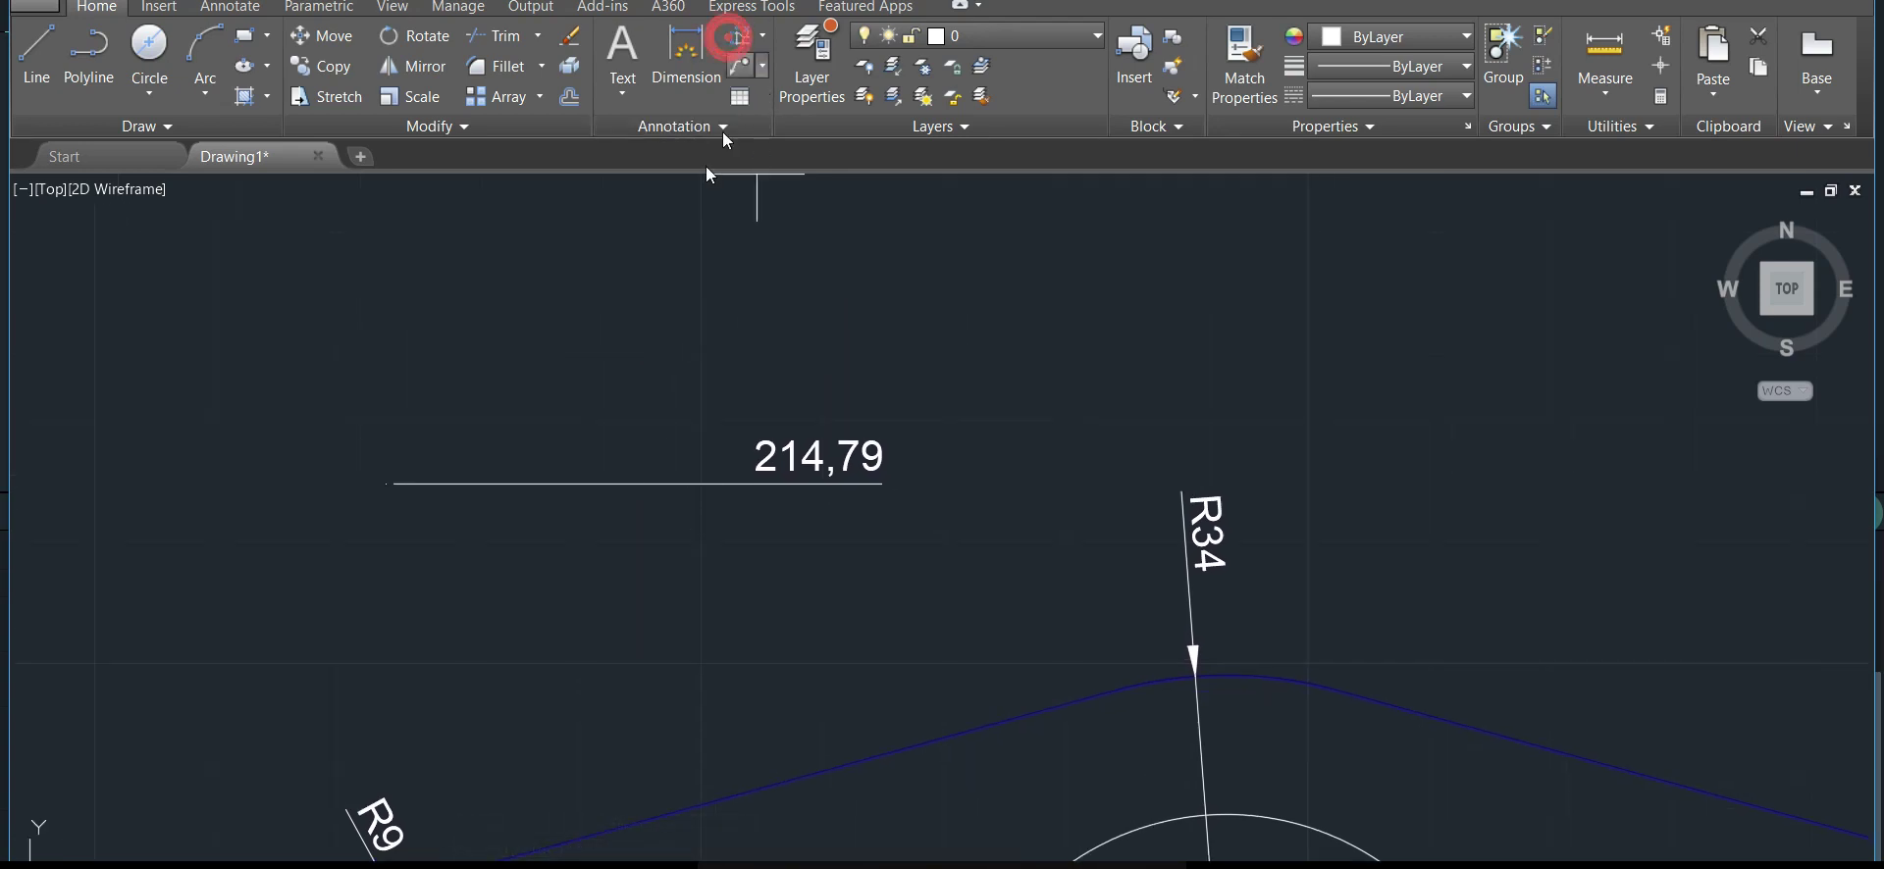
pyautogui.click(381, 462)
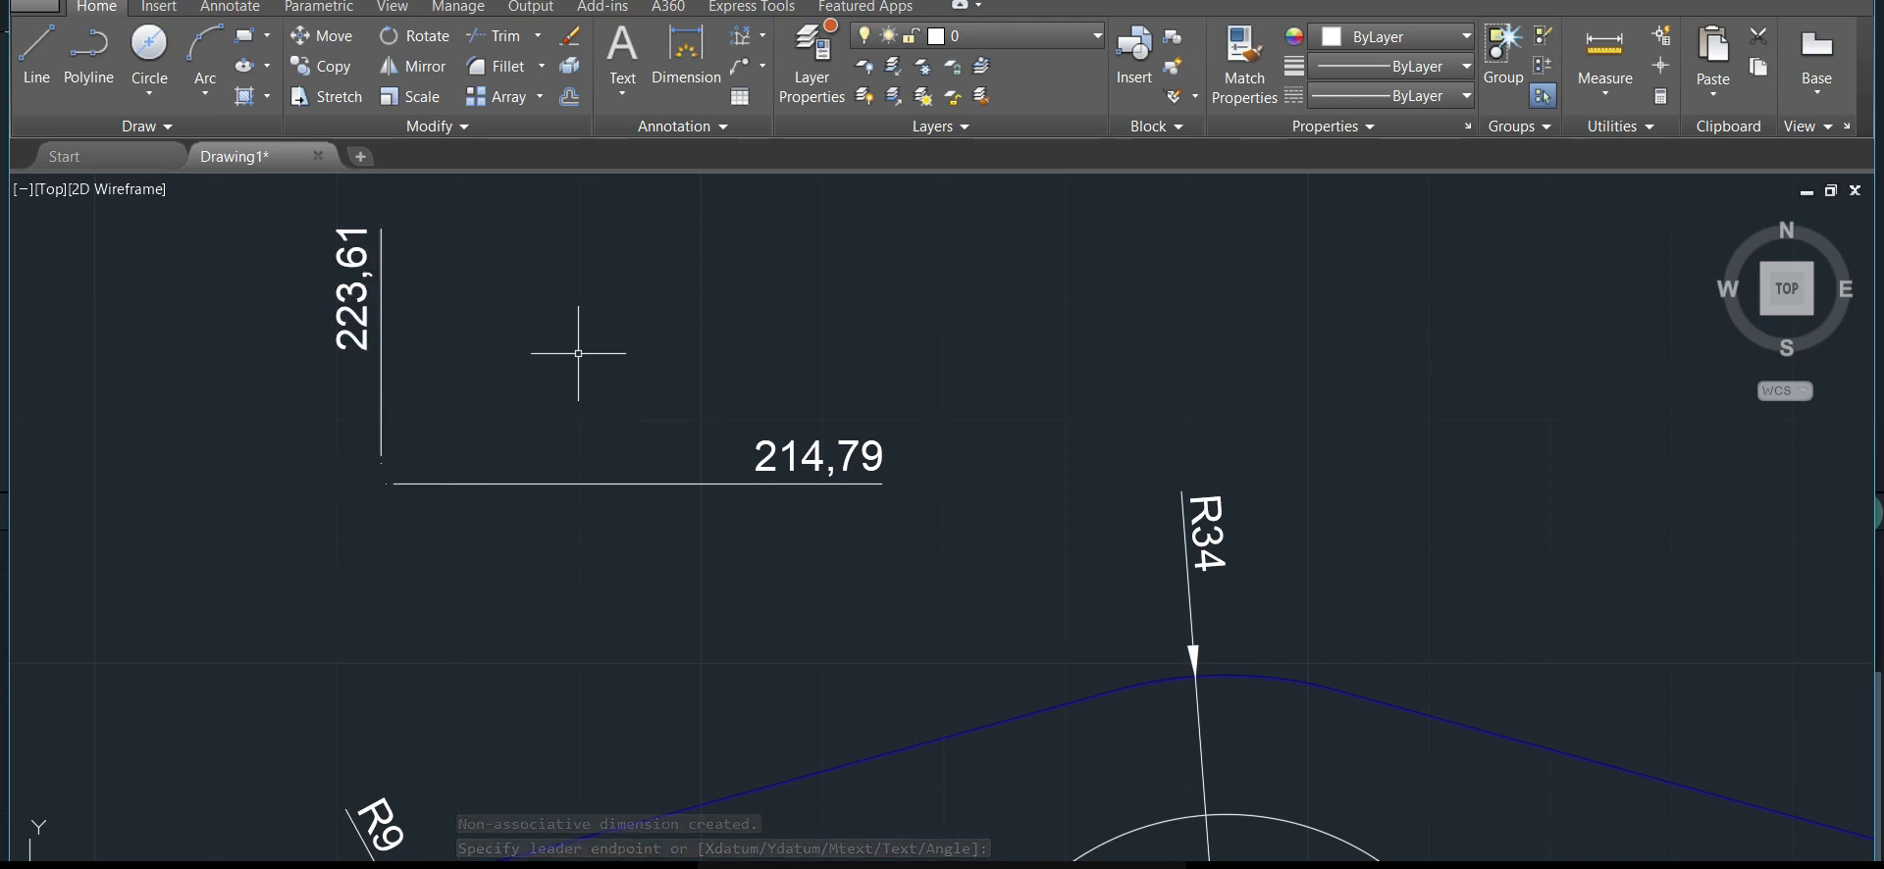
# Dimension the large arc with a jogged R96,65 radius, setting substitute center and jog location
pyautogui.click(767, 40)
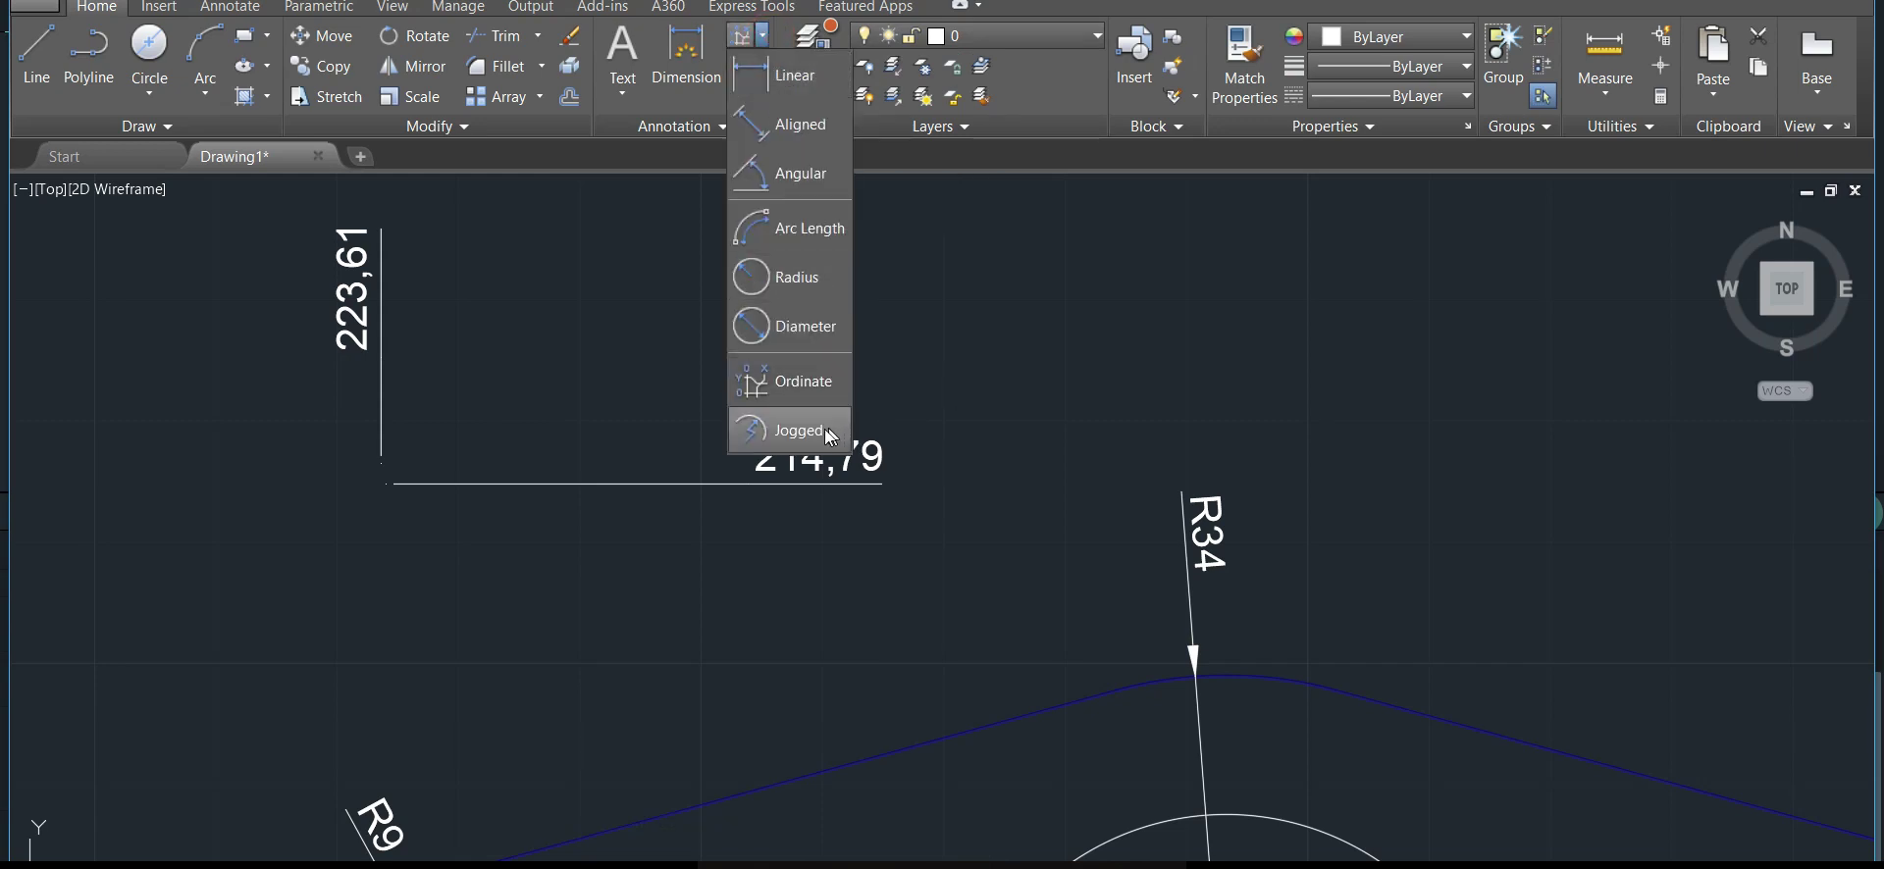
pyautogui.click(797, 431)
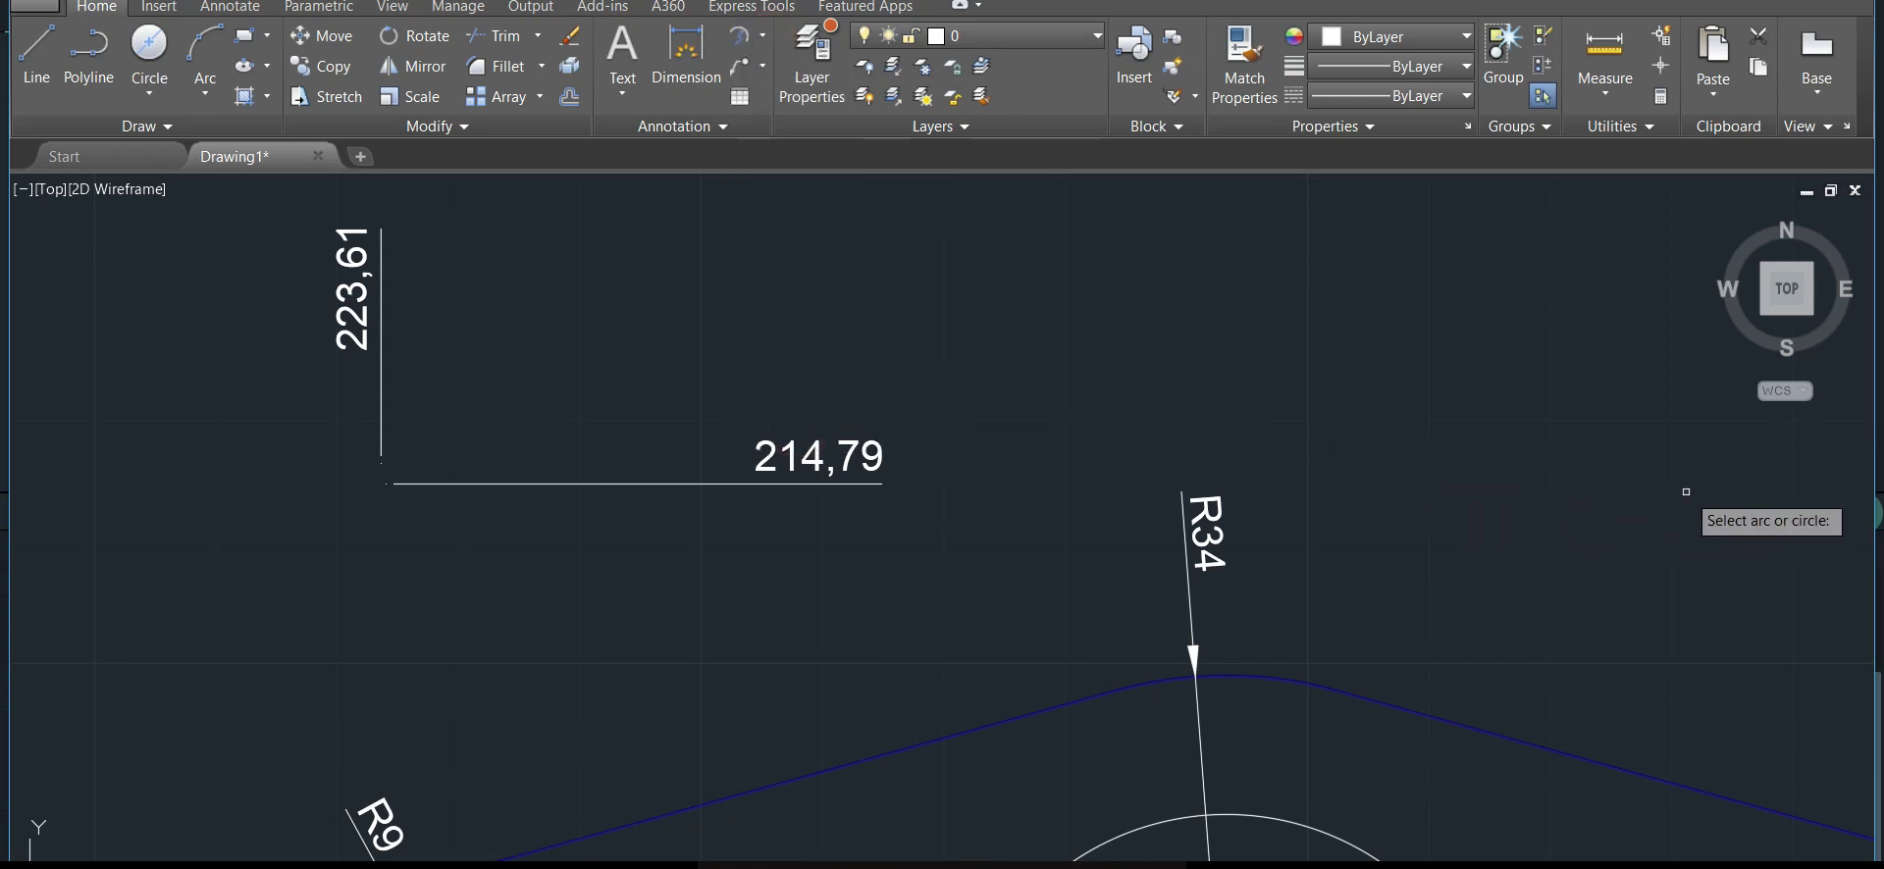
pyautogui.moveTo(1675, 493); pyautogui.dragTo(654, 253, button='middle')
pyautogui.scroll(-3, 1316, 444)
pyautogui.scroll(-2, 1347, 463)
pyautogui.moveTo(1535, 463)
pyautogui.mouseDown(button='middle')
pyautogui.moveTo(1128, 399)
pyautogui.moveTo(1021, 437)
pyautogui.mouseUp(button='middle')
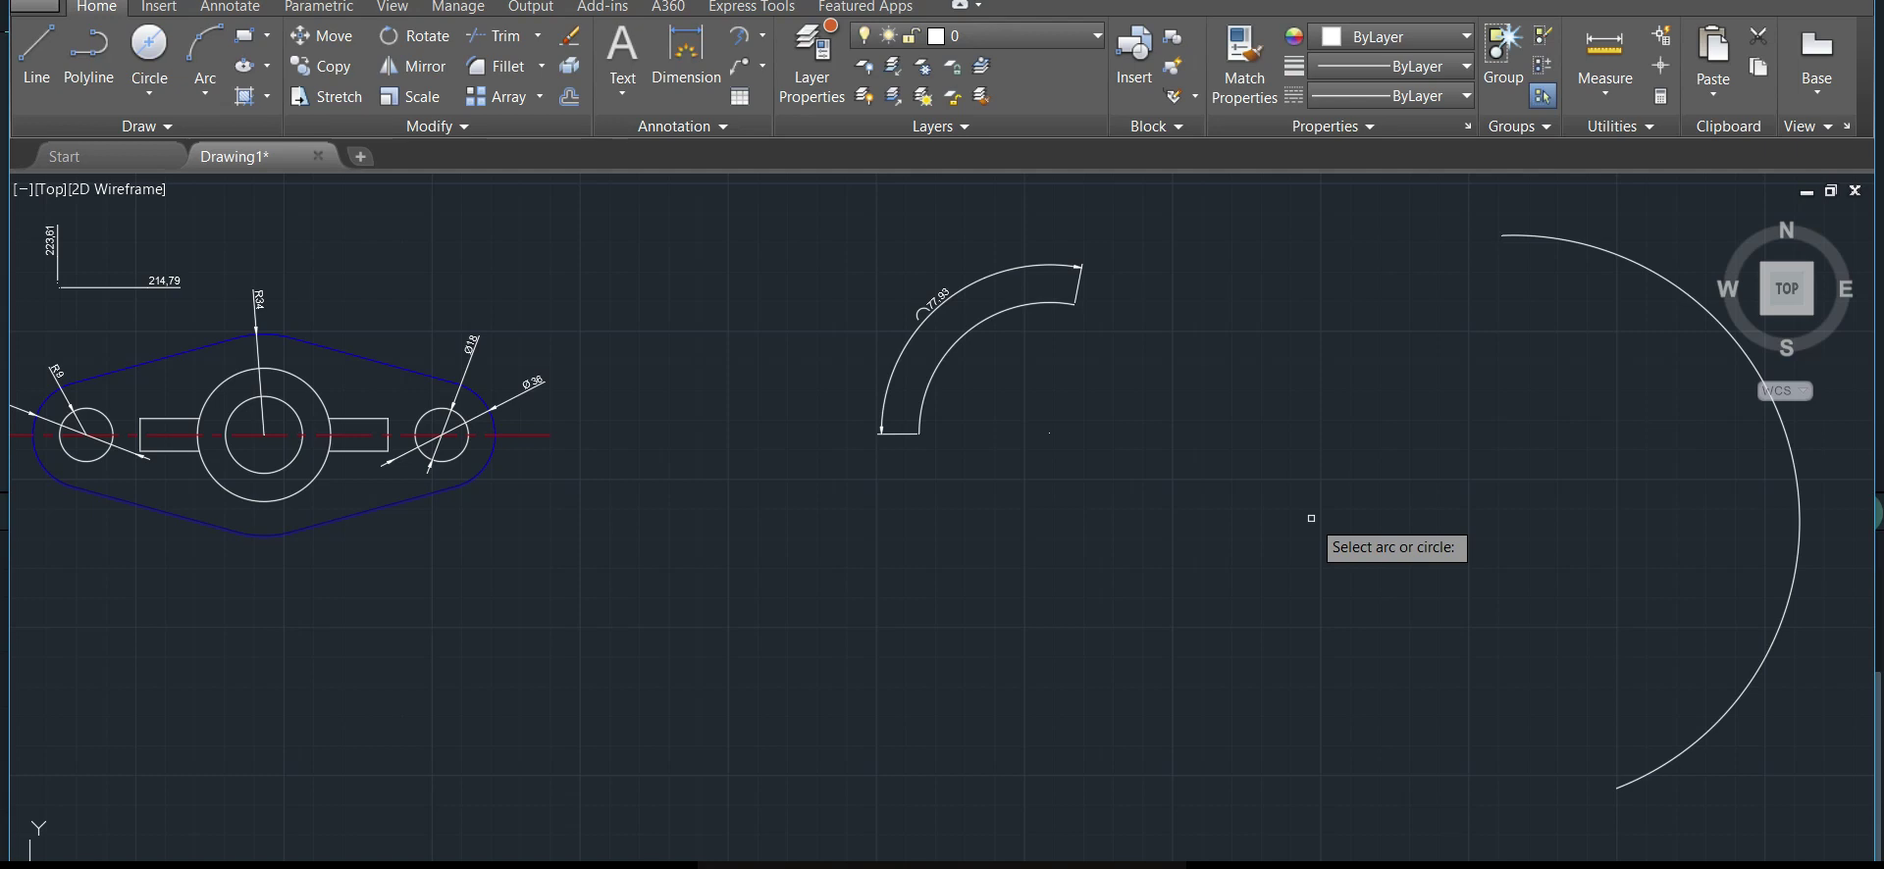
pyautogui.scroll(2, 1393, 550)
pyautogui.moveTo(1376, 549)
pyautogui.mouseDown(button='middle')
pyautogui.moveTo(1444, 420)
pyautogui.moveTo(567, 587)
pyautogui.moveTo(900, 421)
pyautogui.moveTo(988, 454)
pyautogui.mouseUp(button='middle')
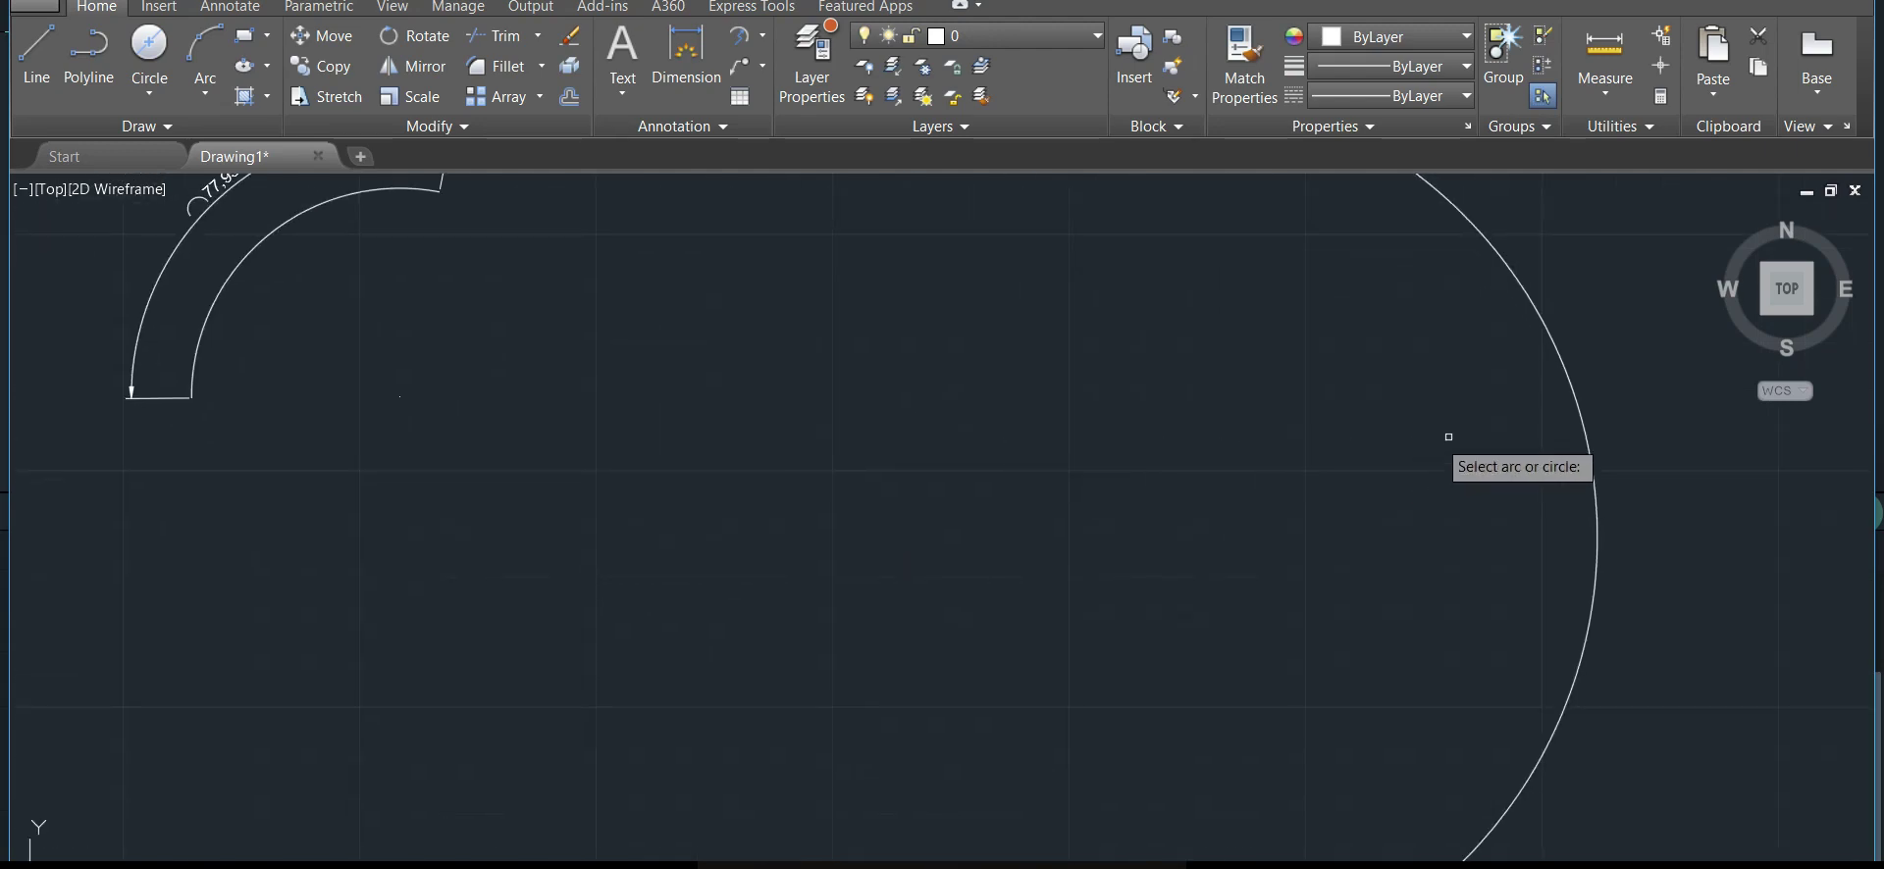
pyautogui.click(1580, 401)
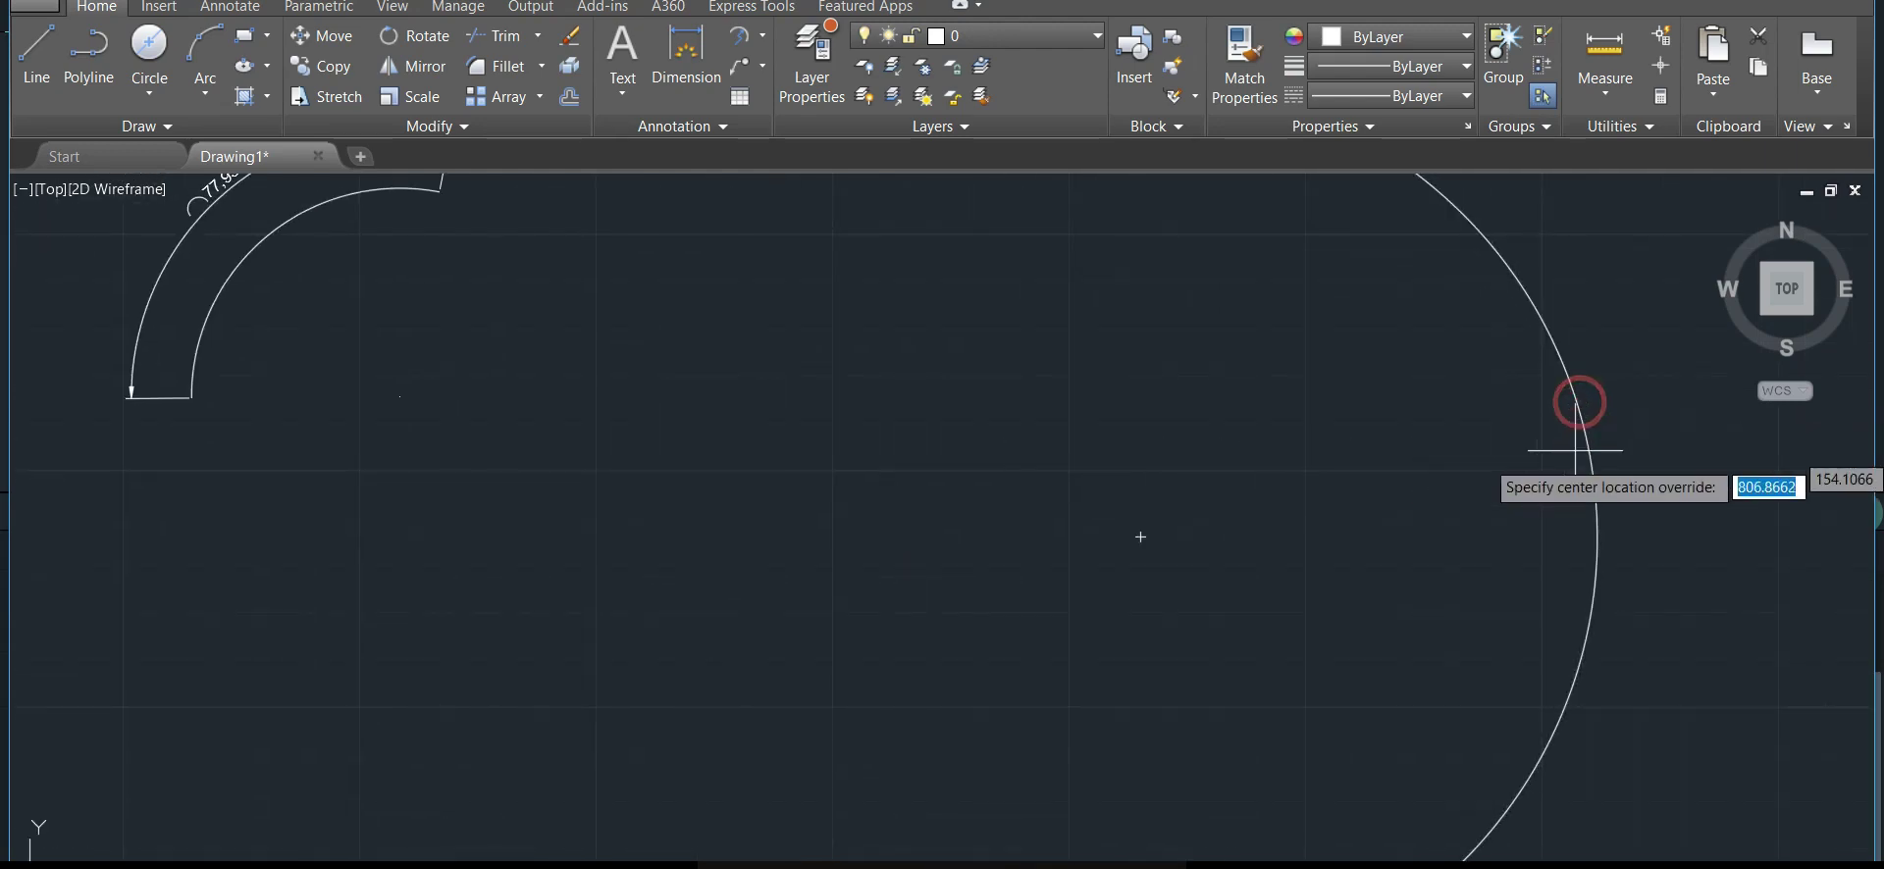
pyautogui.click(514, 556)
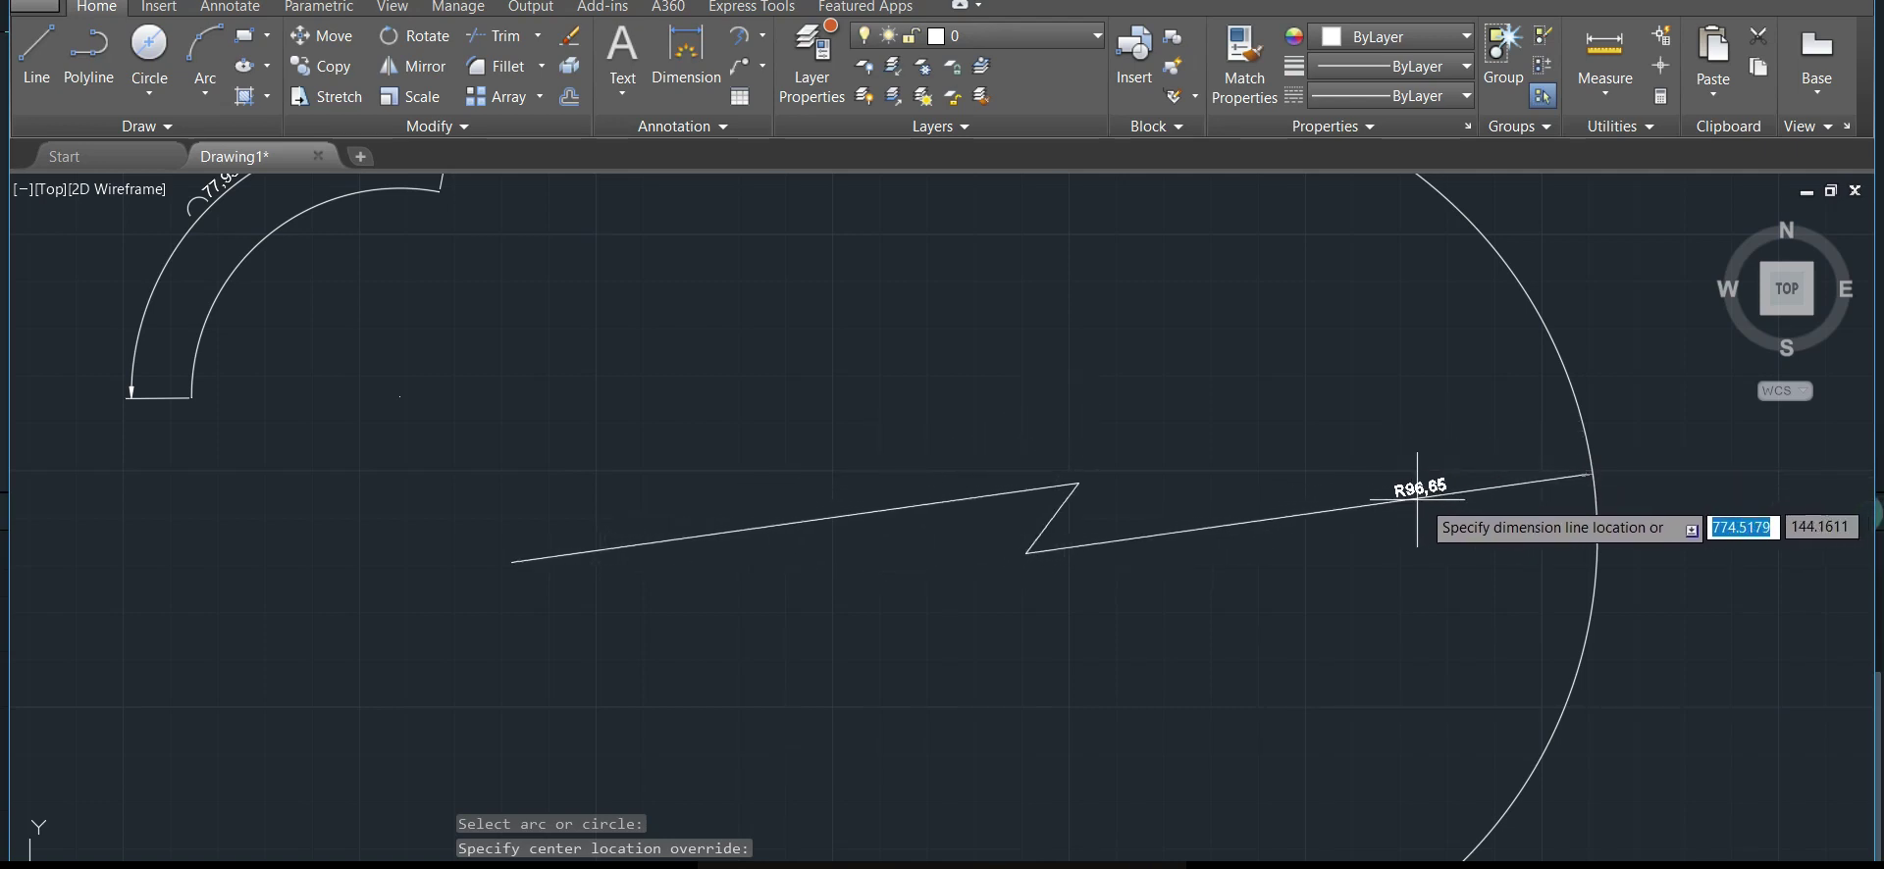
pyautogui.click(1338, 487)
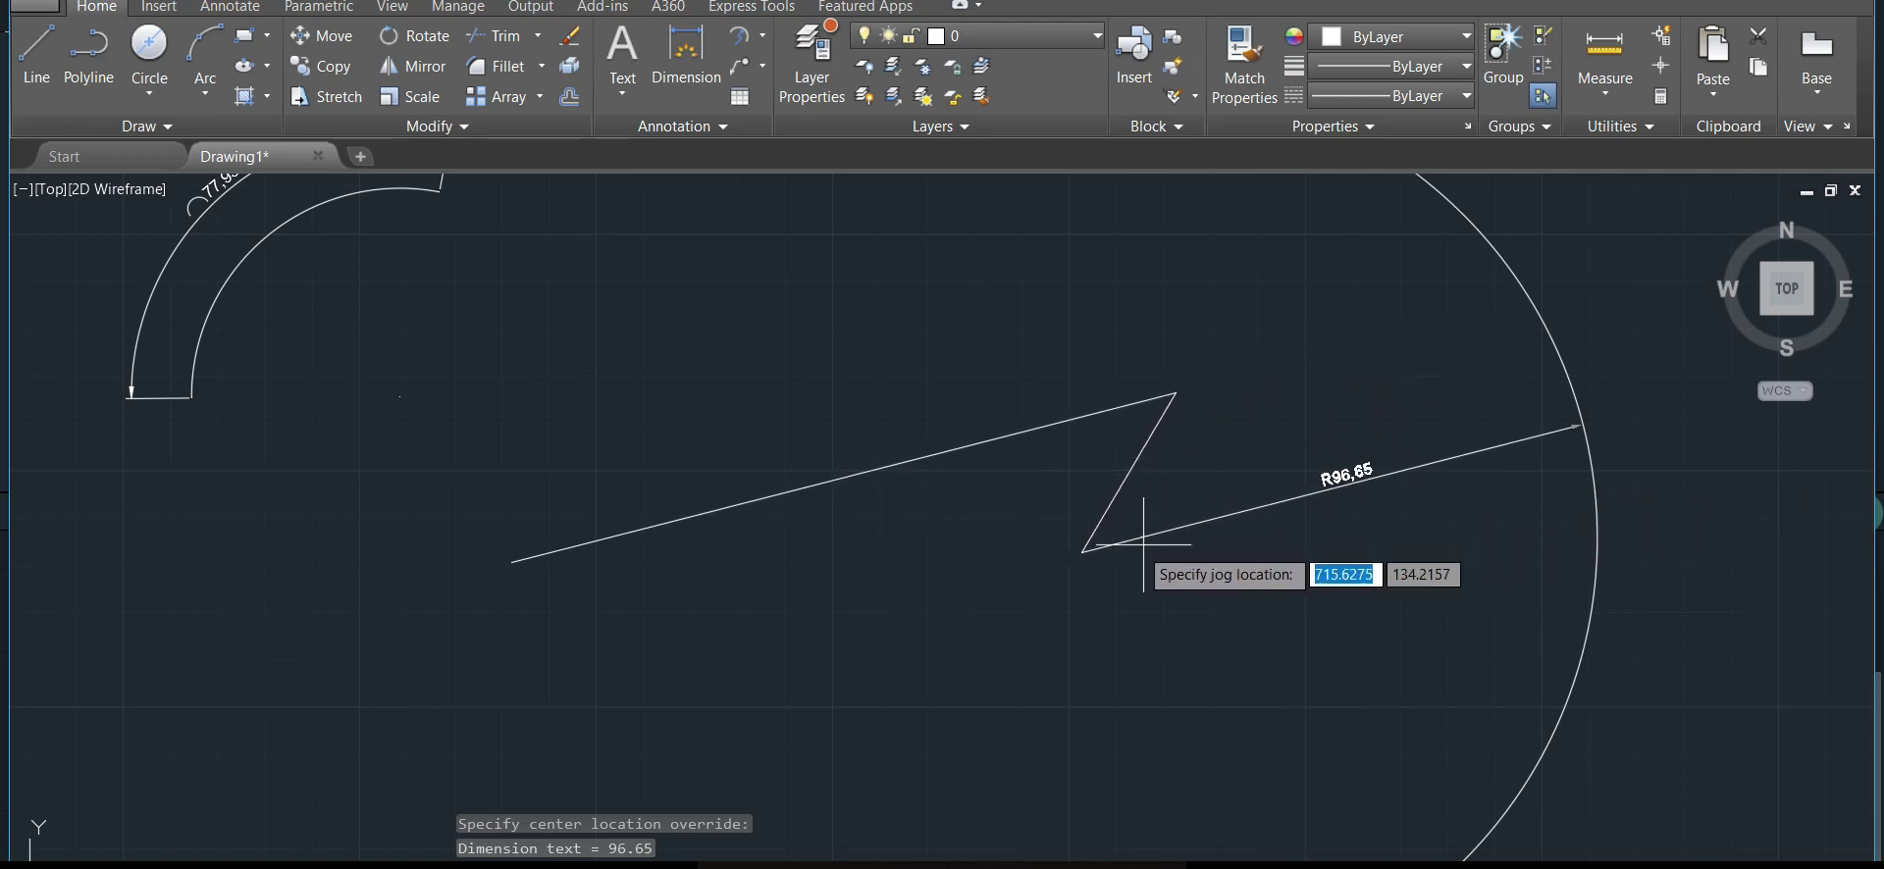
pyautogui.click(1112, 555)
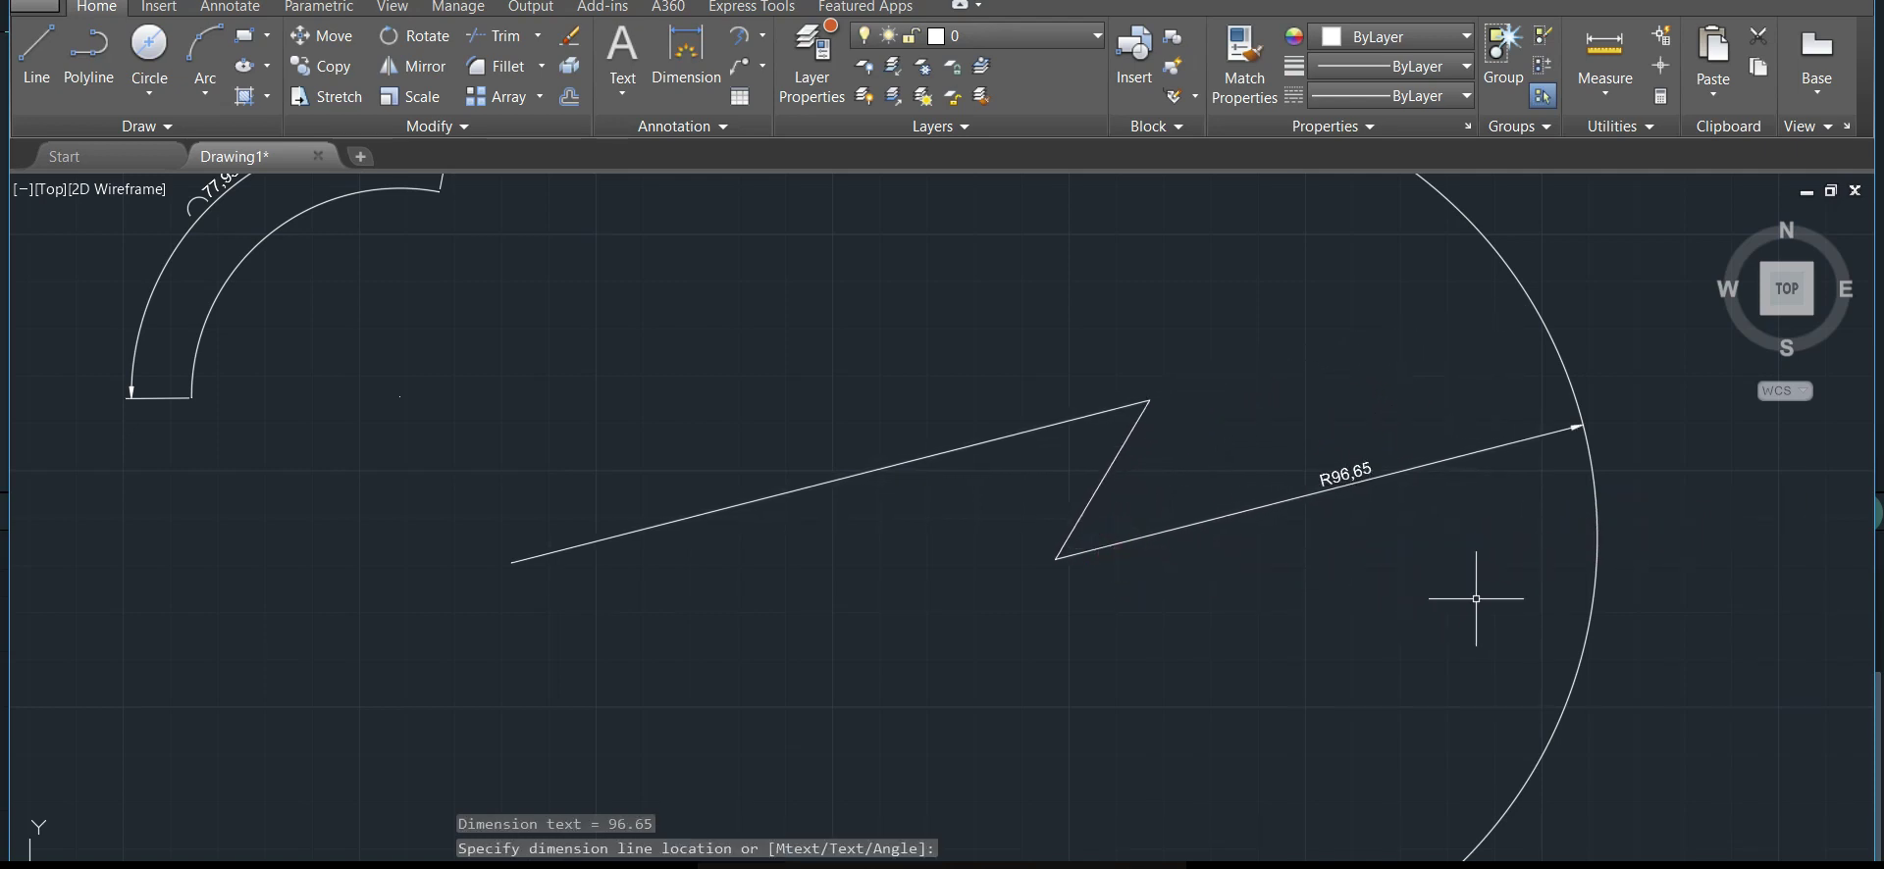
# Zoom out to the whole drawing and bring up the dimension types list again
pyautogui.scroll(-5, 1439, 550)
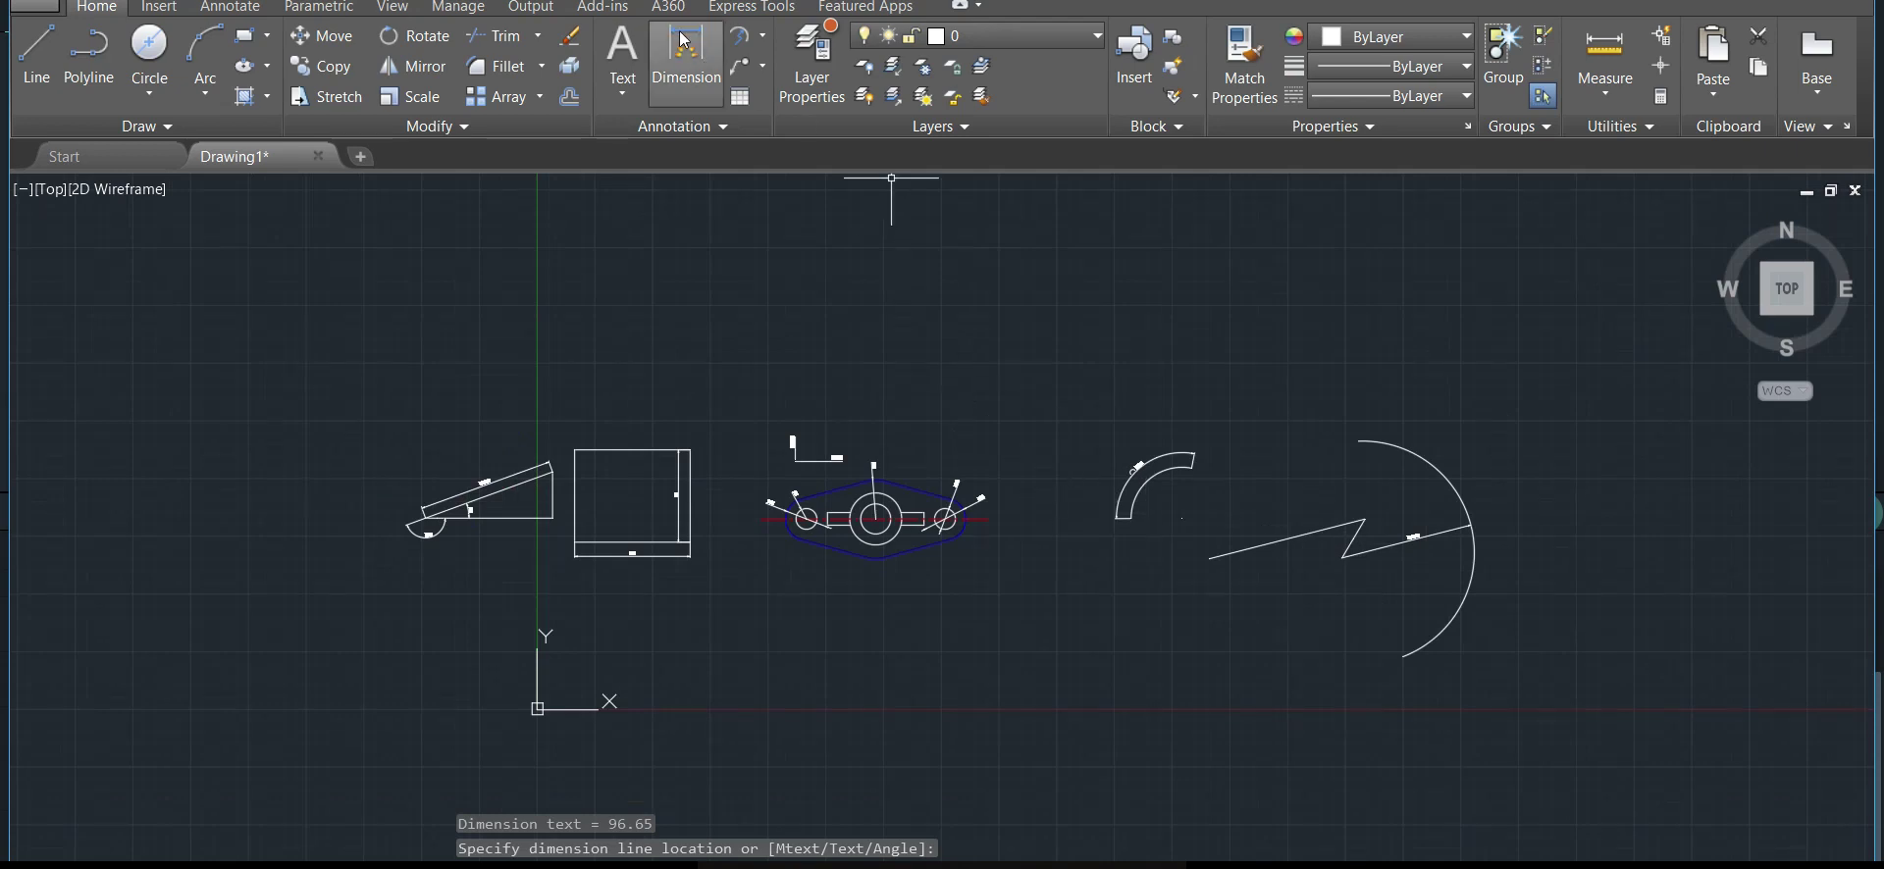
pyautogui.click(765, 39)
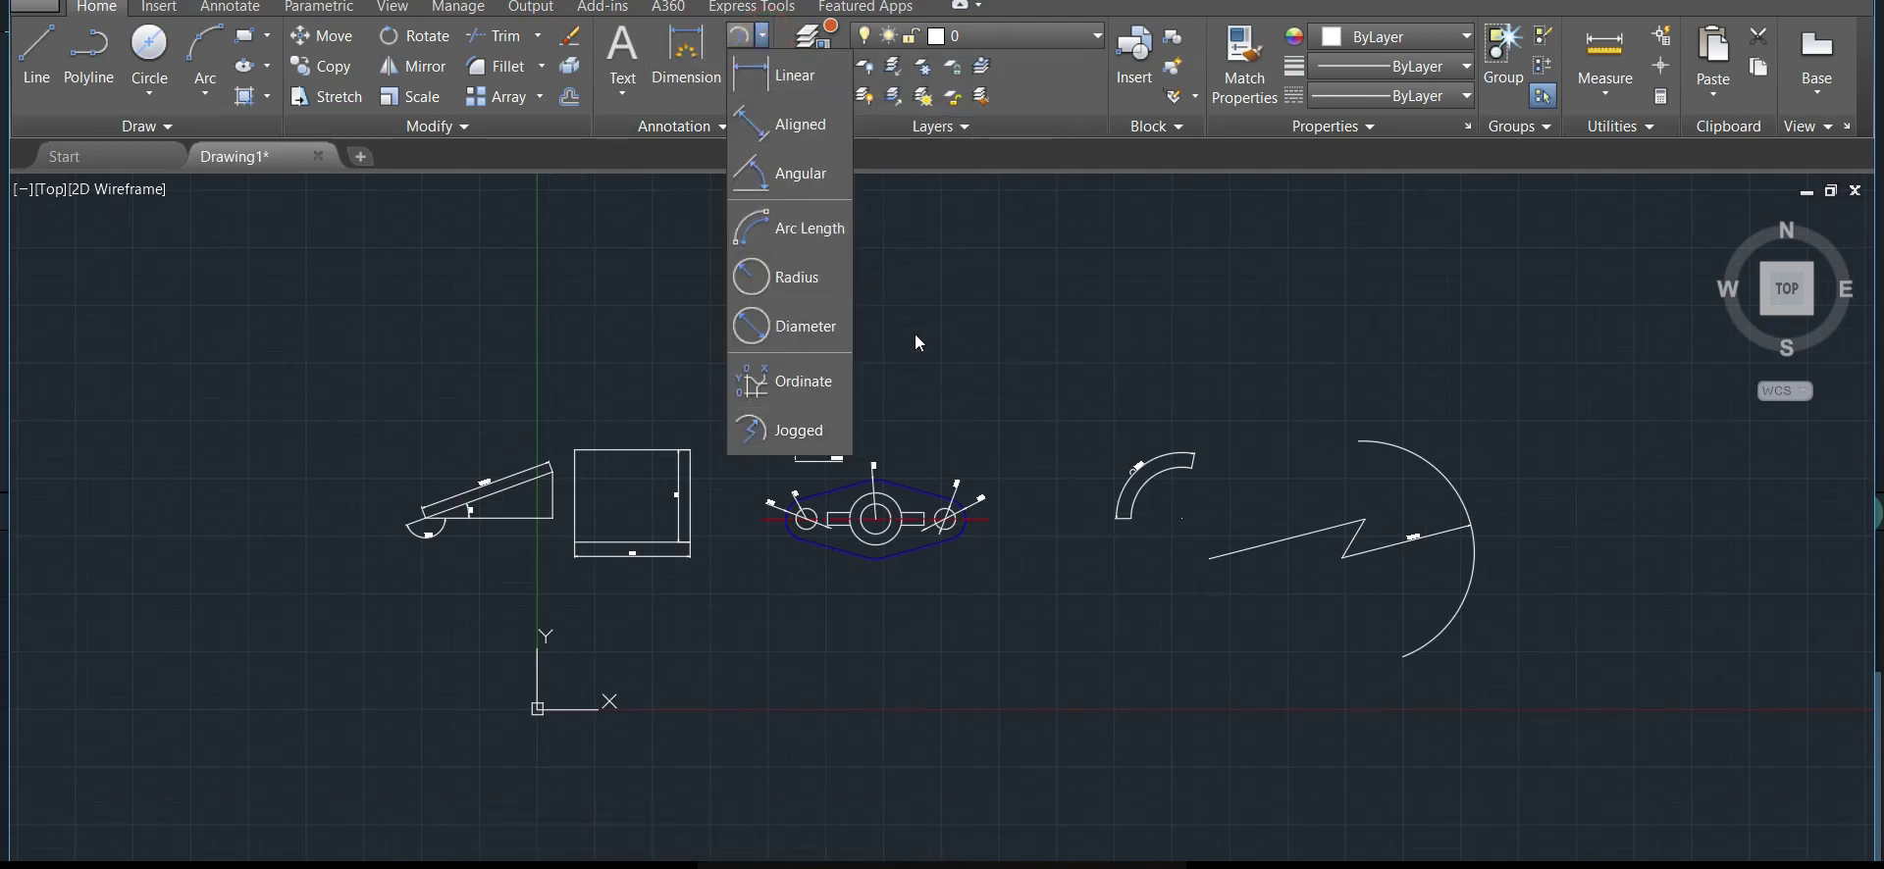